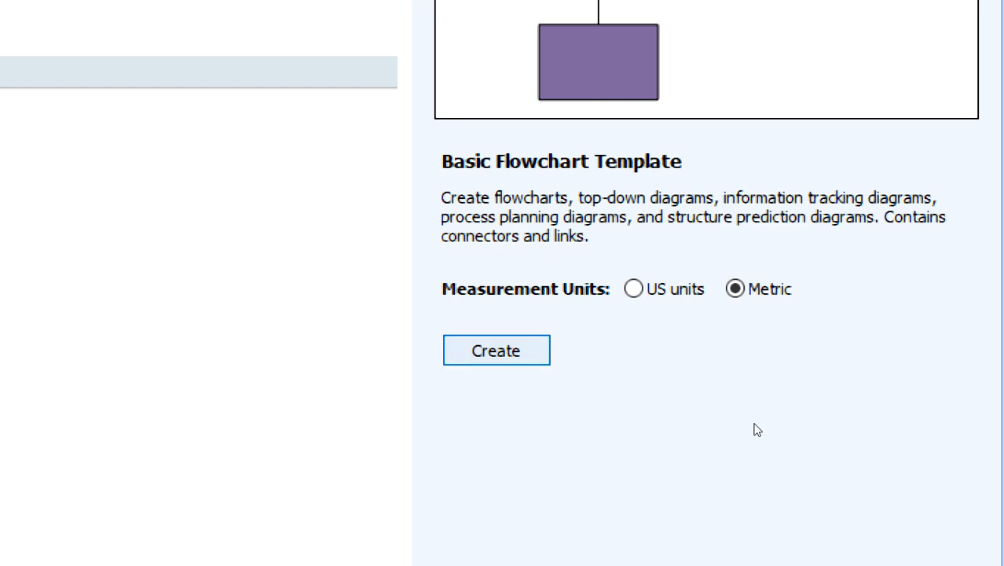
Create a metric drawing from the Basic Flowchart template and look through its arrow, background, flowchart, and border and title stencils.
key(Return)
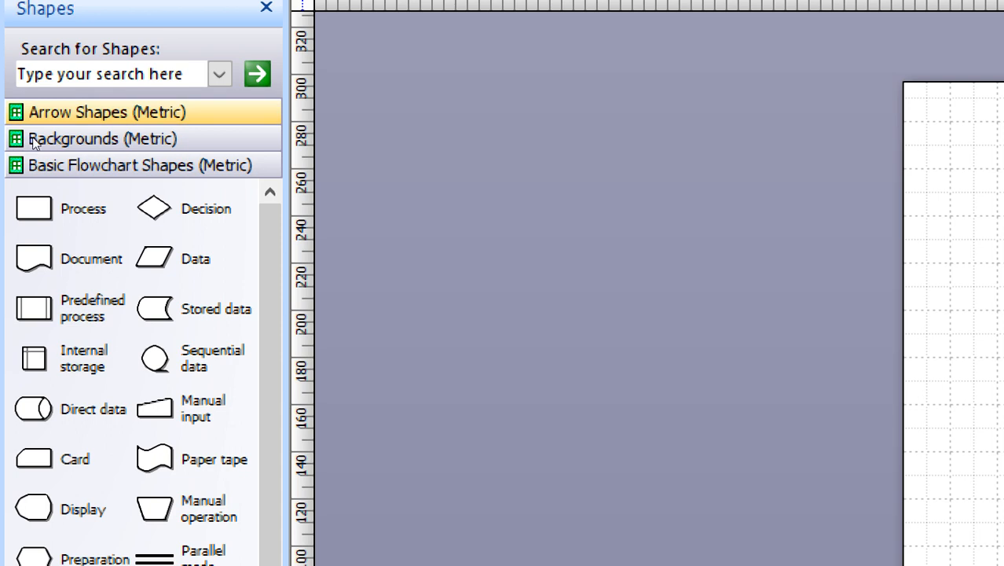
click(32, 135)
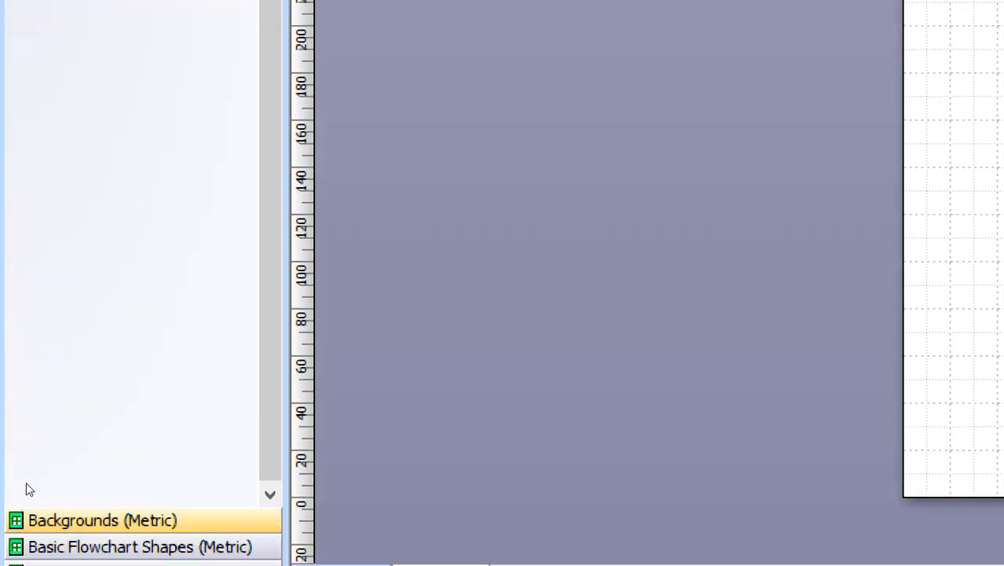
click(28, 521)
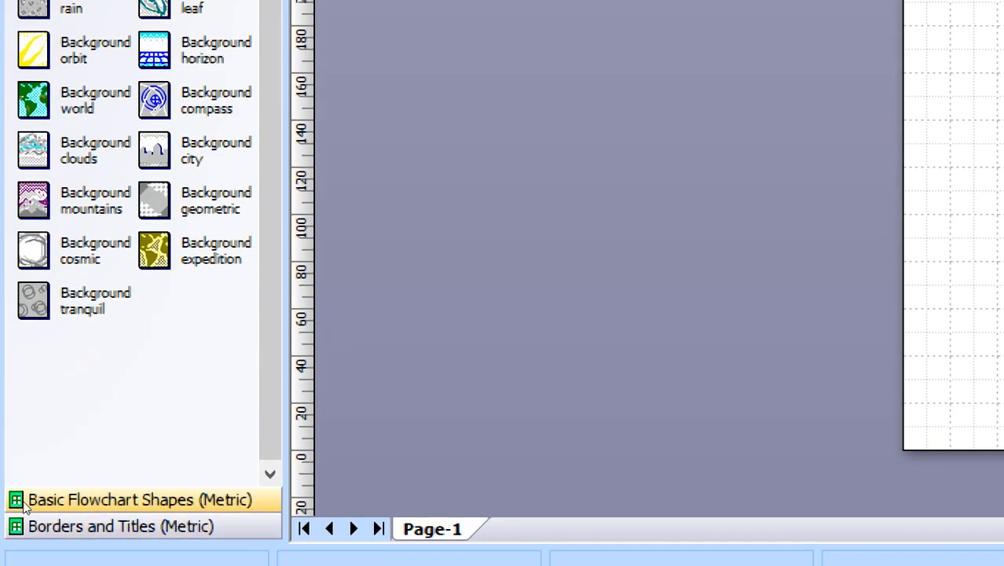
click(24, 503)
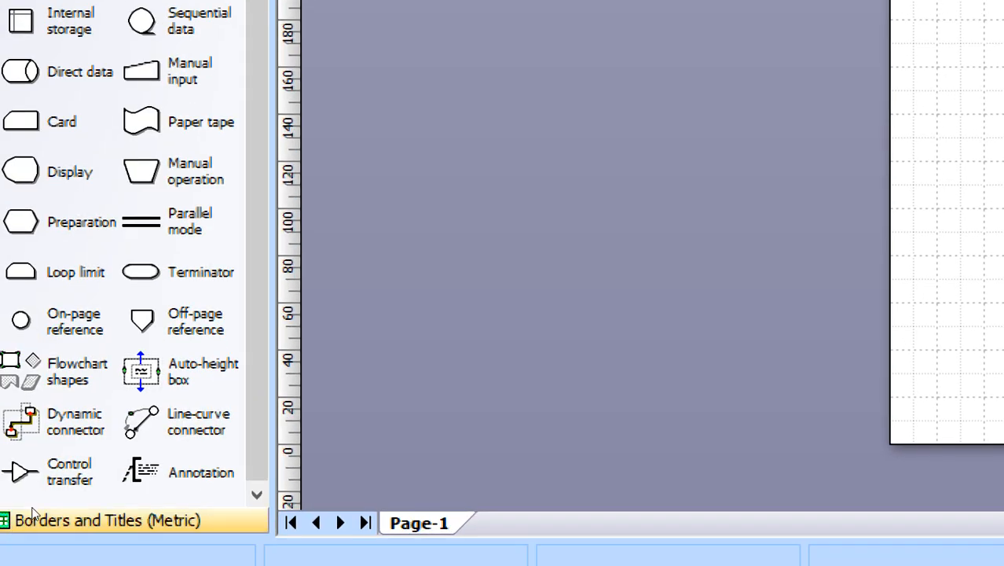
click(34, 513)
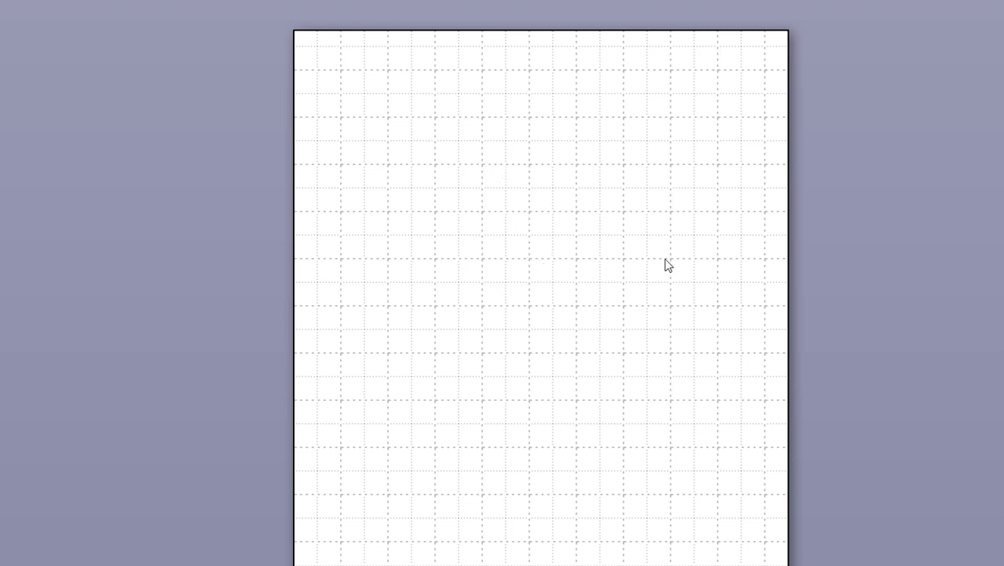
scroll(525, 294, down, 4)
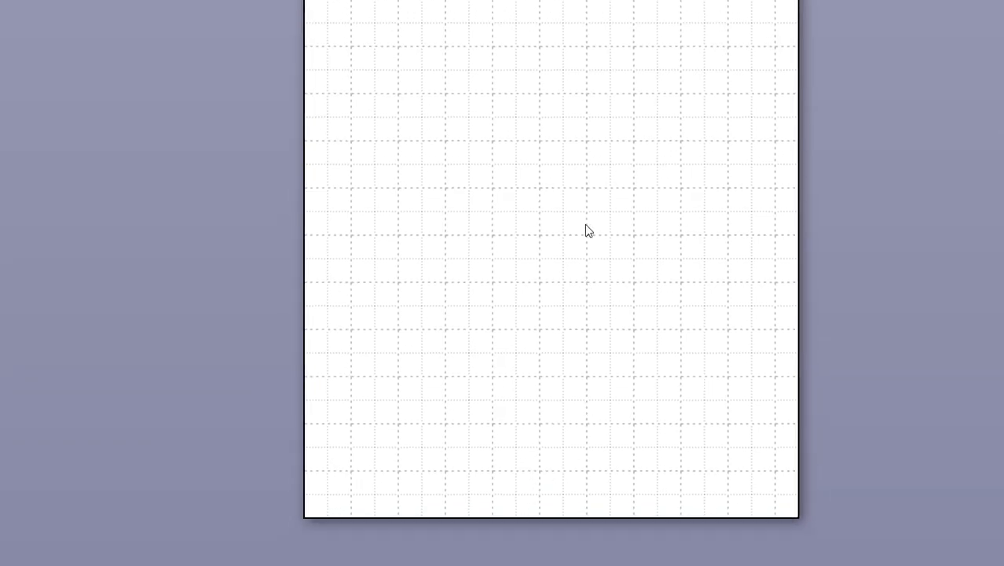
scroll(587, 147, up, 4)
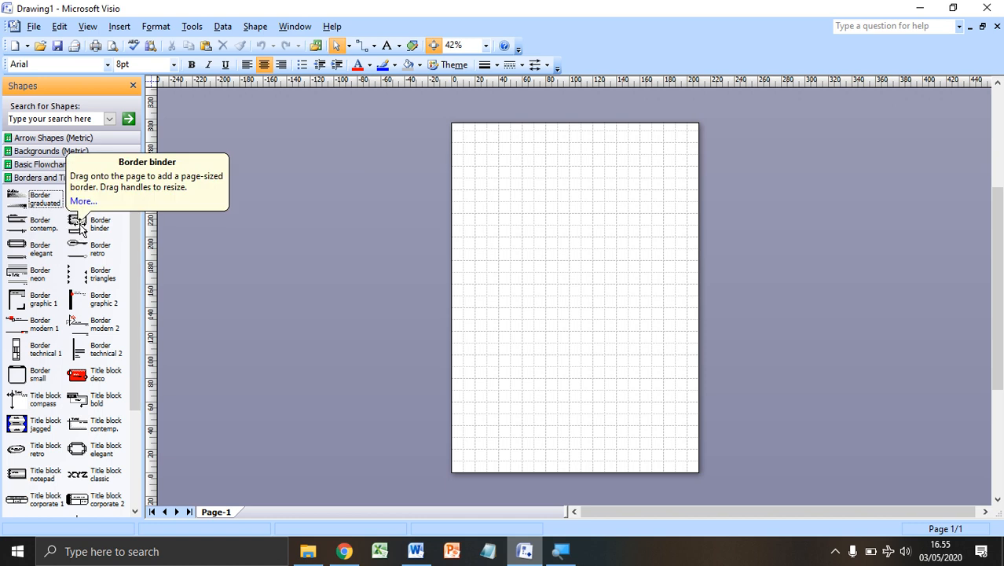
Switch to Word to review the sample course-passing flowchart in "Contoh flowchart 1 dan 2", and return to the Visio drawing.
click(424, 553)
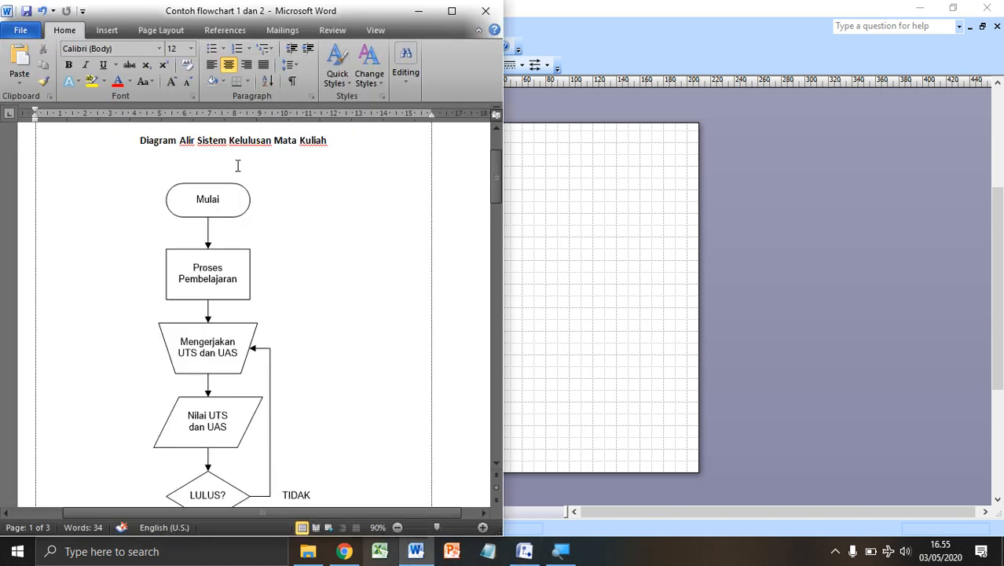
scroll(233, 247, down, 5)
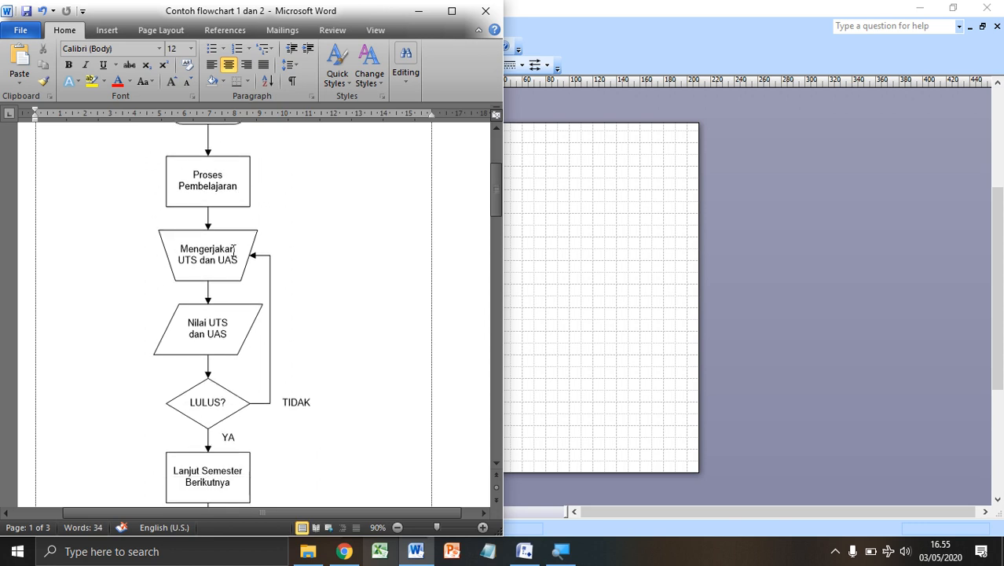
scroll(233, 258, up, 4)
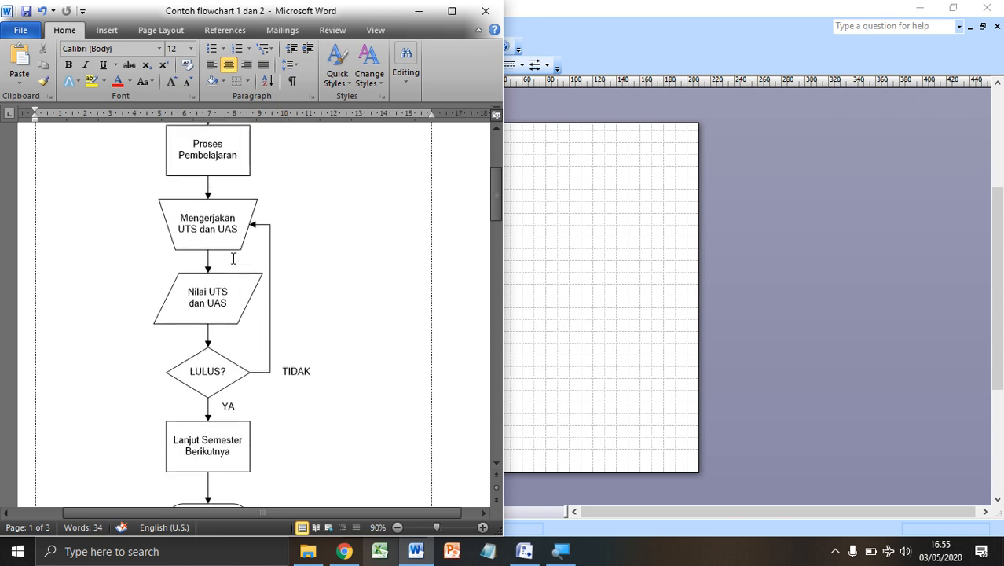
click(767, 13)
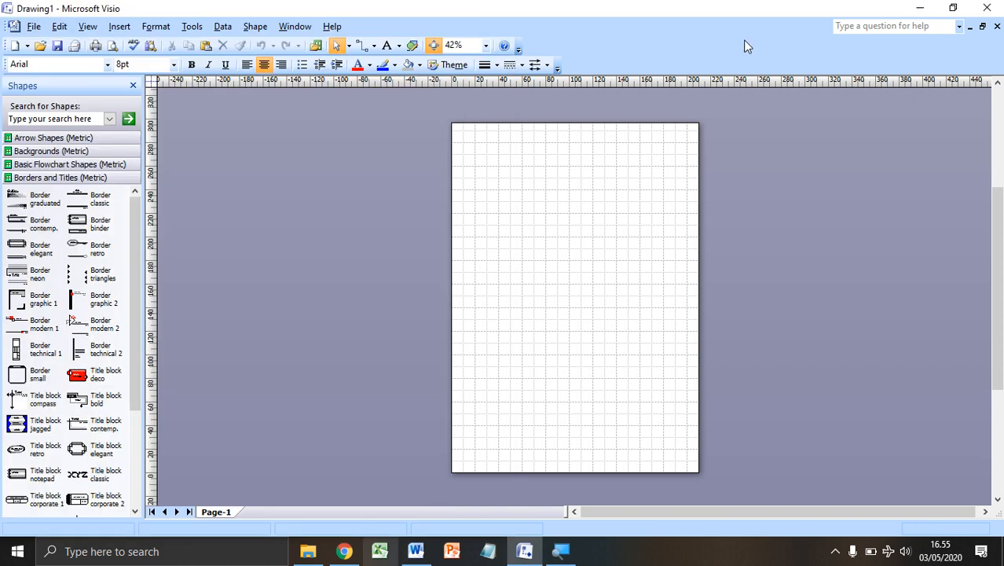
Show the shapes of the Basic Flowchart Shapes (Metric) stencil.
click(84, 164)
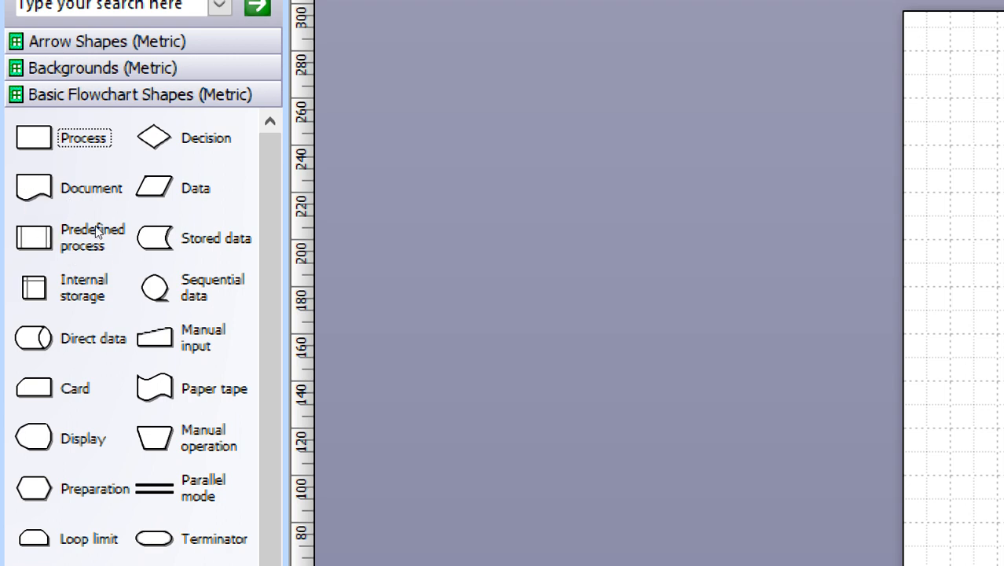
scroll(118, 338, down, 4)
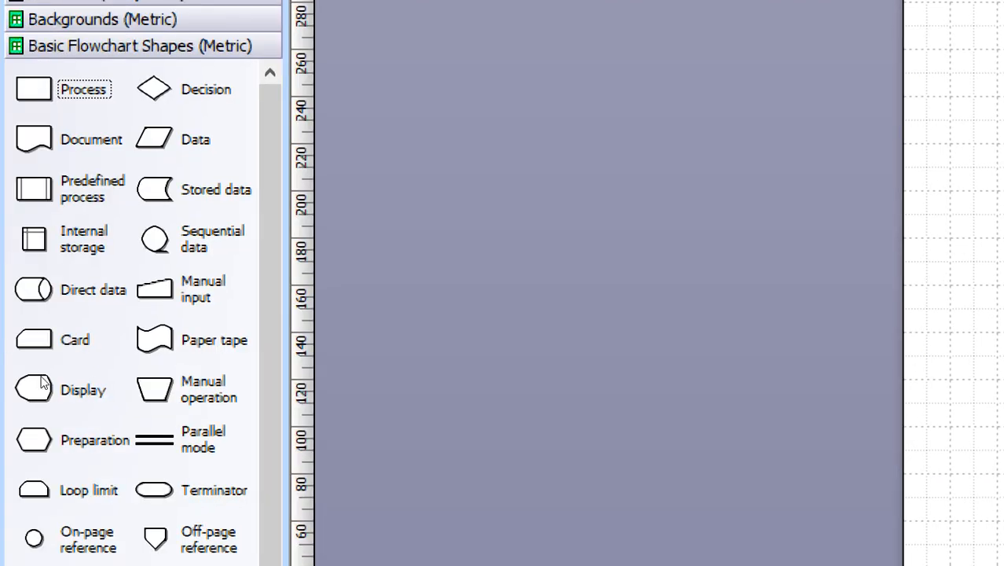
key(t)
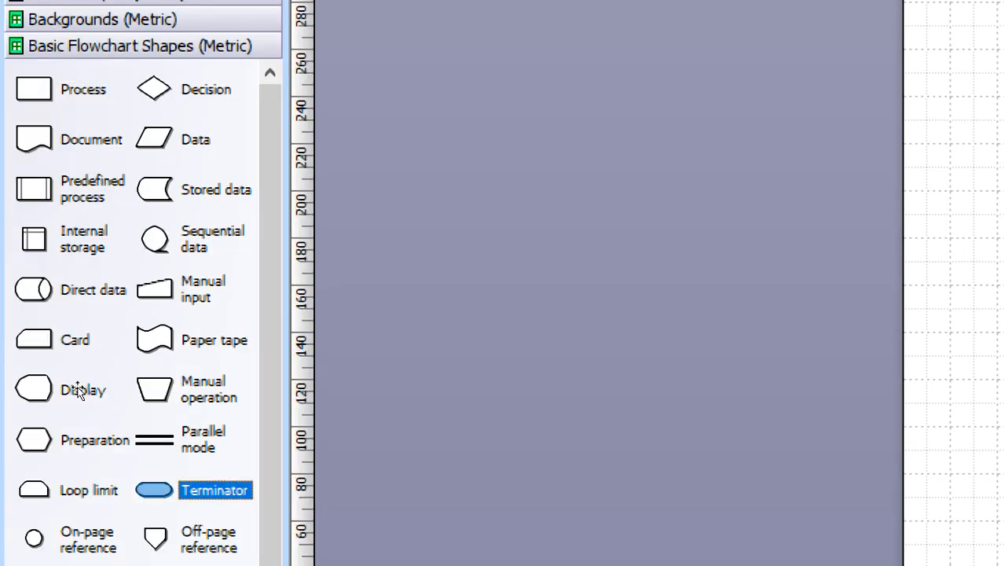
mouse_move(80, 390)
mouse_down()
mouse_move(337, 320)
mouse_move(625, 204)
mouse_move(589, 174)
mouse_move(593, 196)
mouse_up()
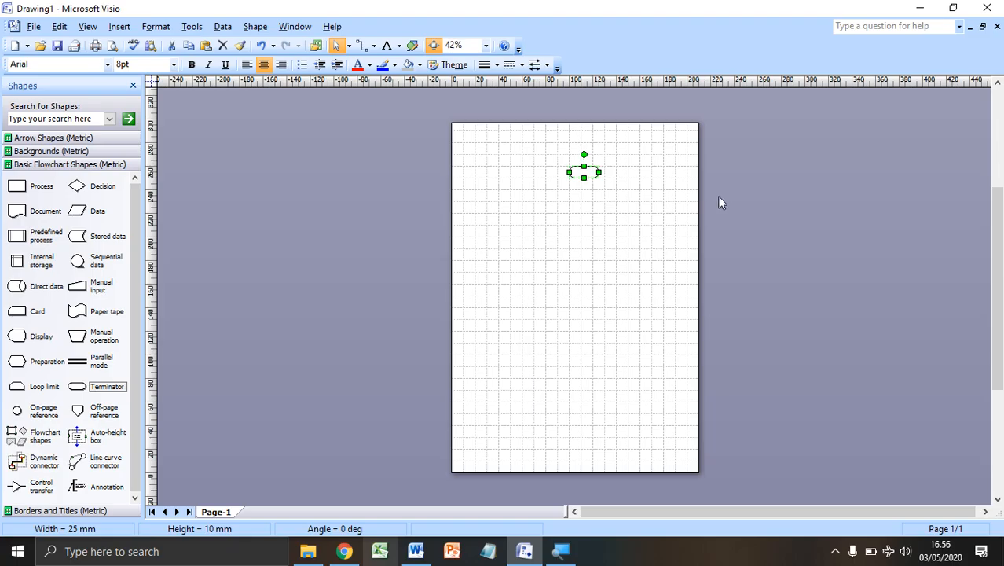
drag(590, 176, 526, 150)
click(598, 176)
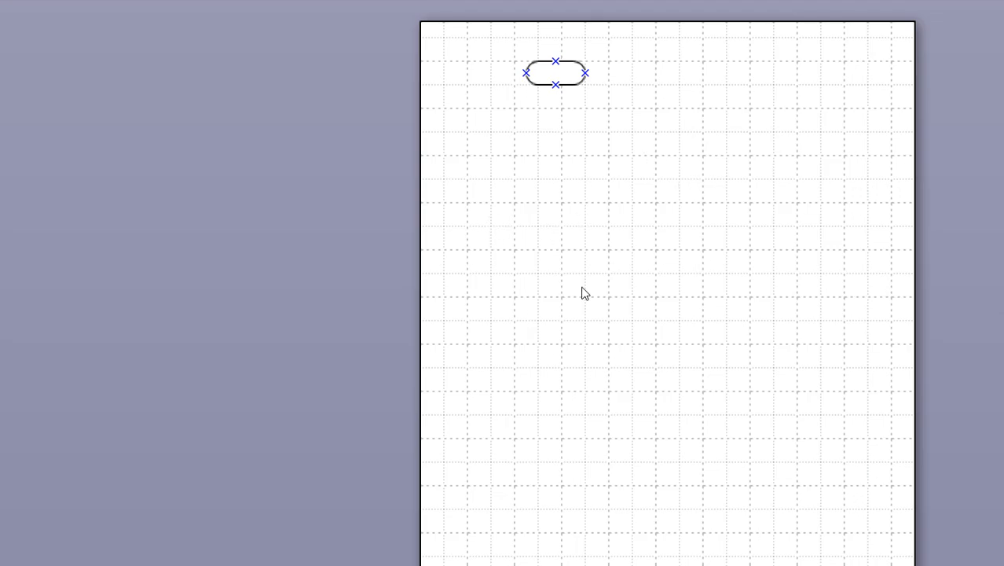
scroll(550, 157, up, 5)
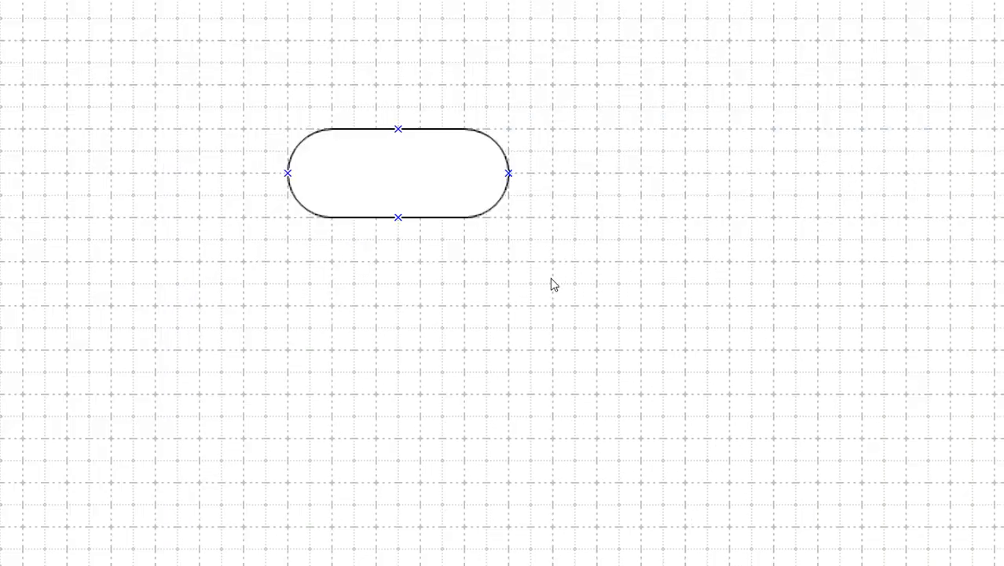
scroll(420, 259, down, 3)
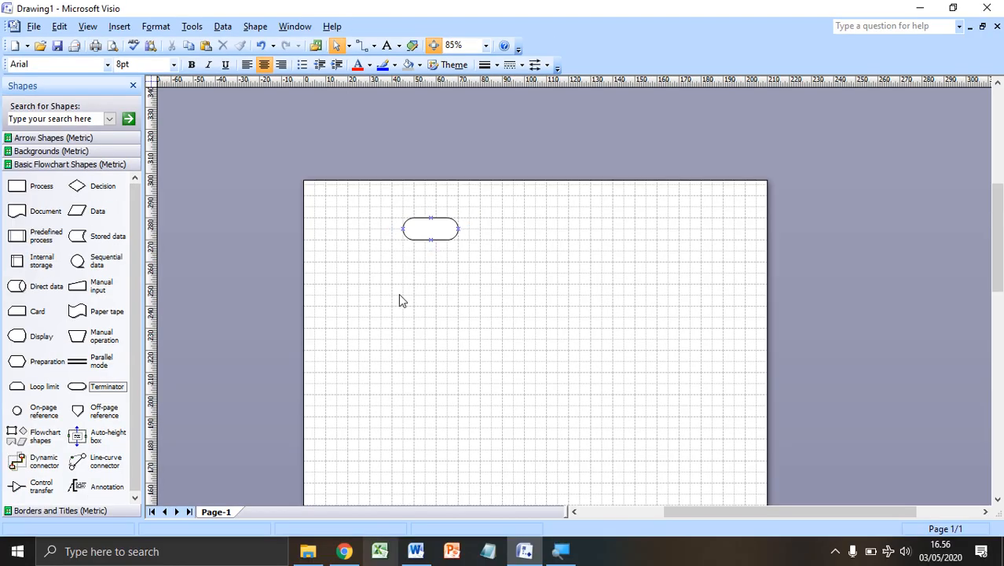
scroll(435, 263, up, 3)
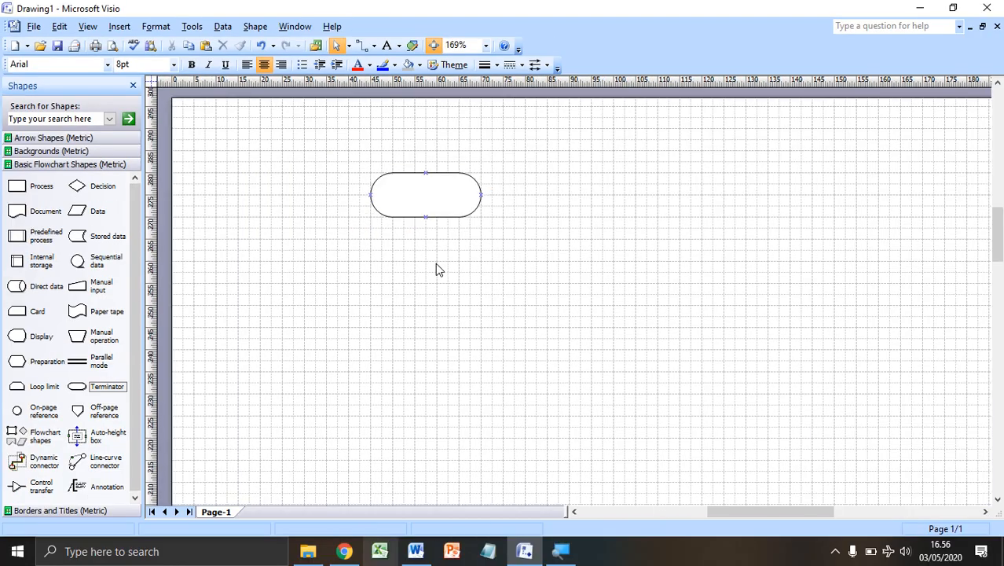
mouse_move(461, 212)
scroll(460, 212, down, 3)
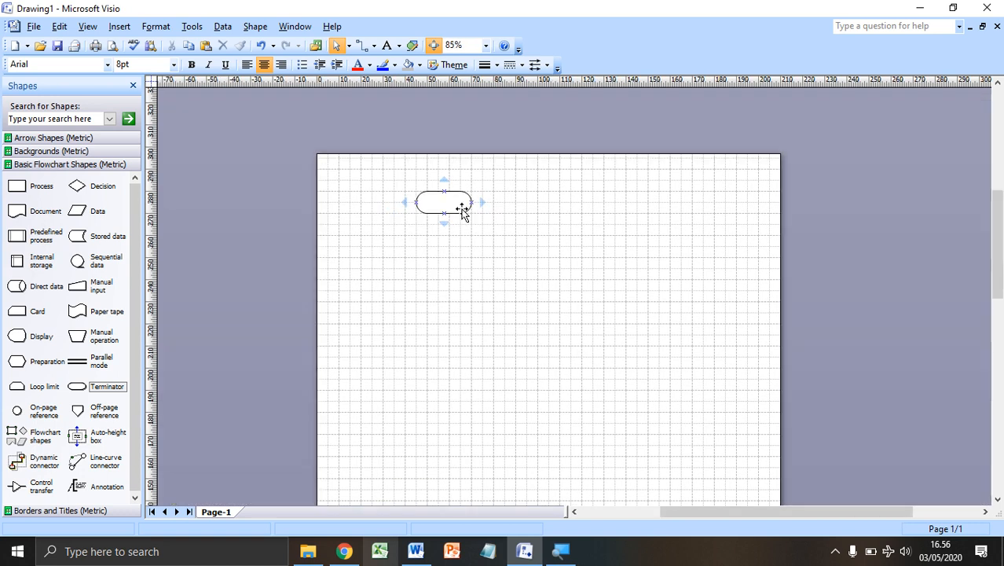
mouse_move(417, 212)
click(453, 202)
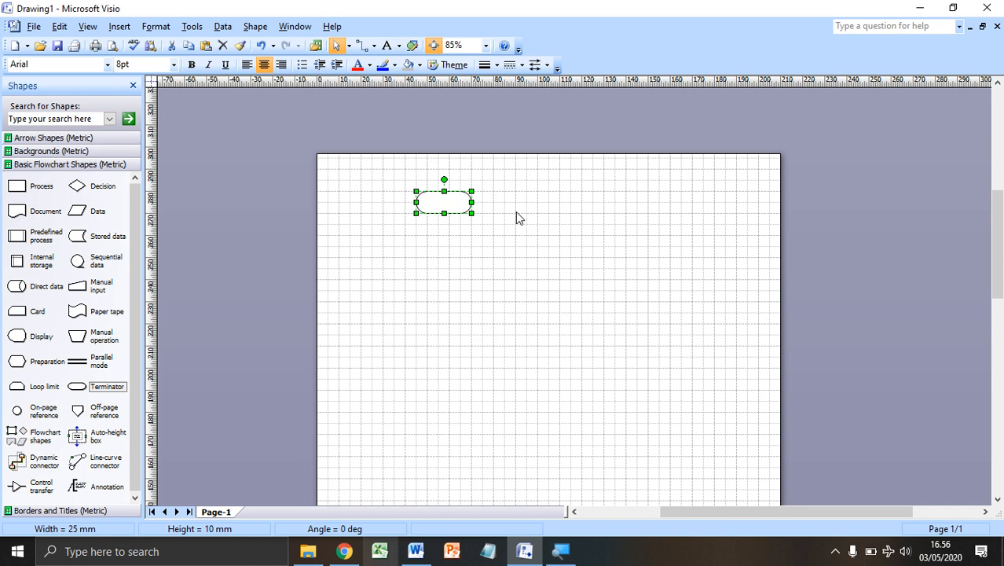
key(Delete)
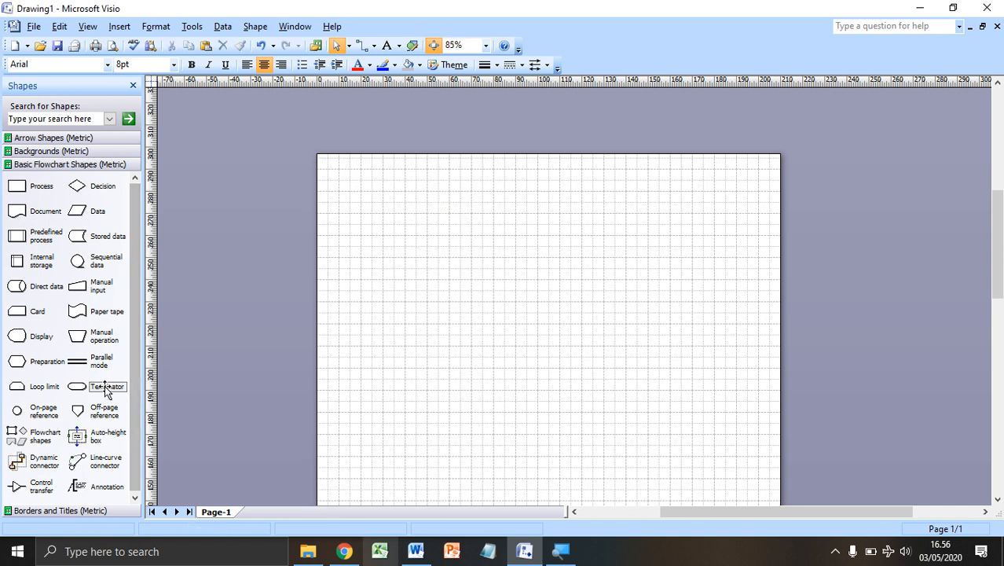
Place a Terminator shape near the top of the page, left of centre, and label it "Mulai".
drag(88, 386, 454, 203)
click(562, 274)
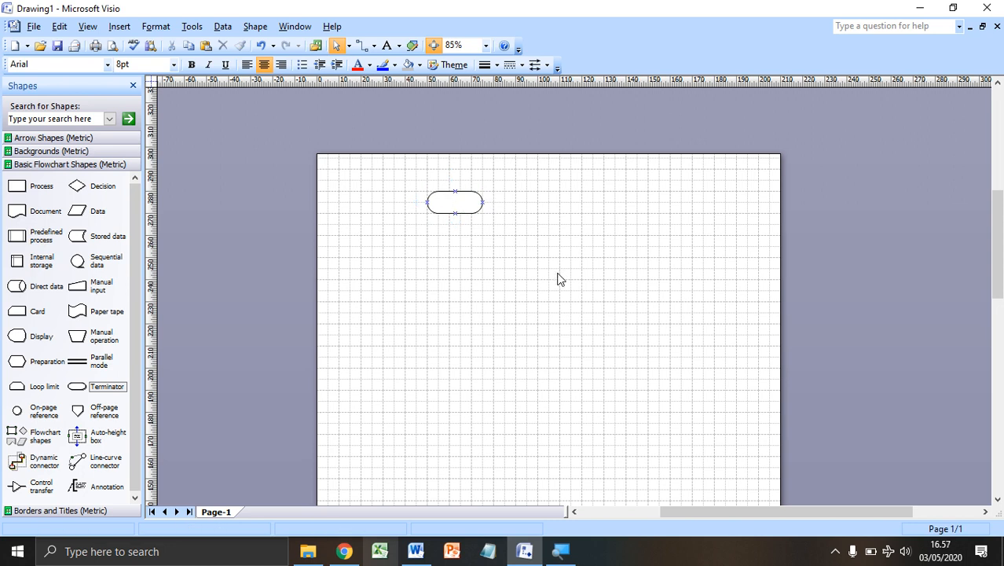
mouse_move(455, 224)
click(467, 206)
text(Mulai)
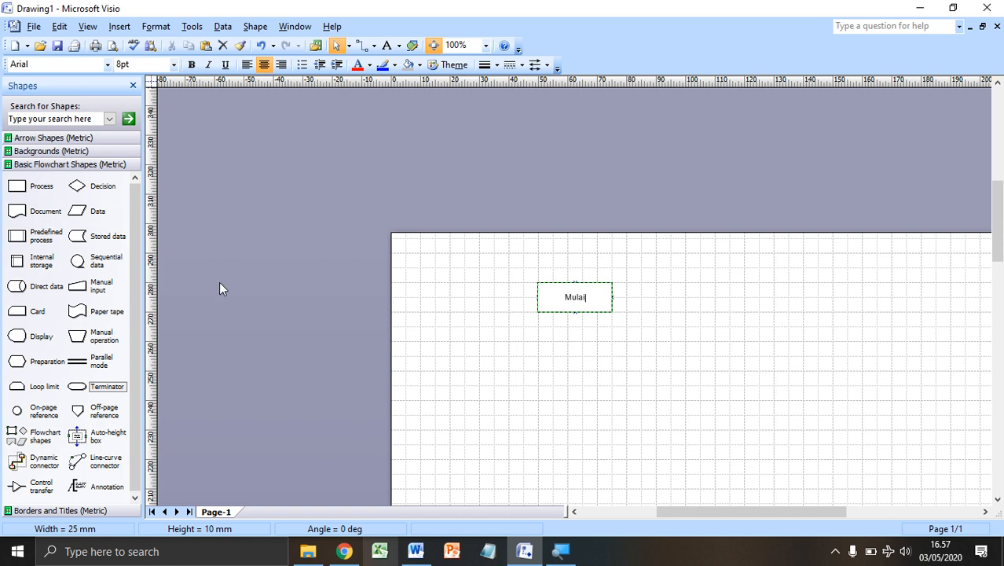
click(438, 307)
scroll(455, 310, down, 1)
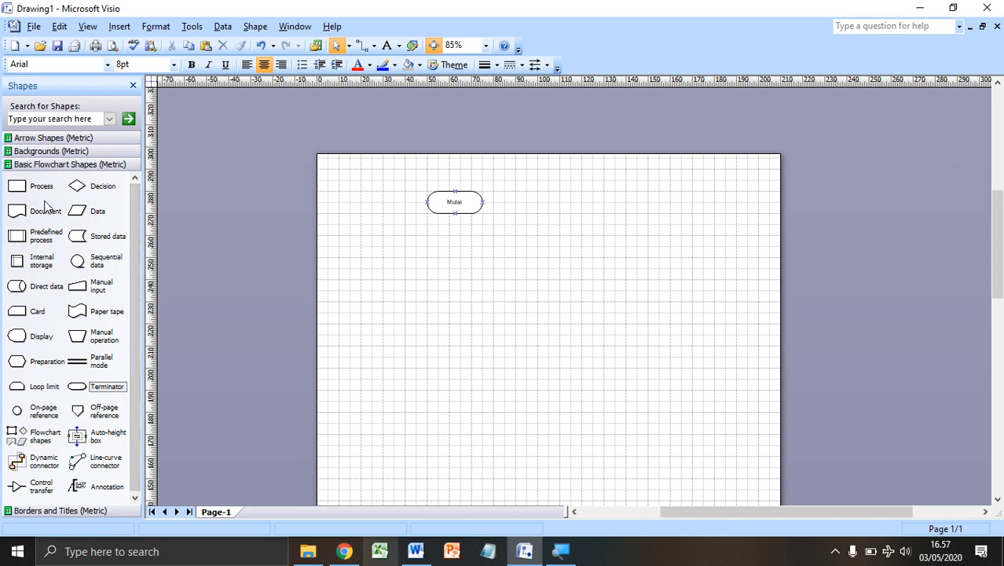
Place a Process shape directly below the "Mulai" terminator and label it "Proses Pembelajaran".
drag(22, 187, 455, 260)
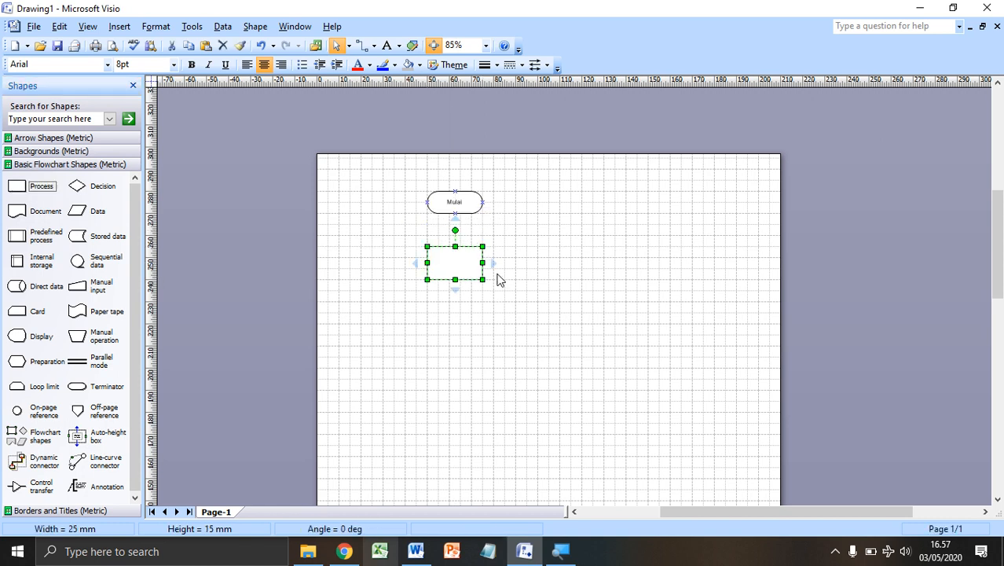
drag(475, 261, 477, 253)
text(Proses Pembel)
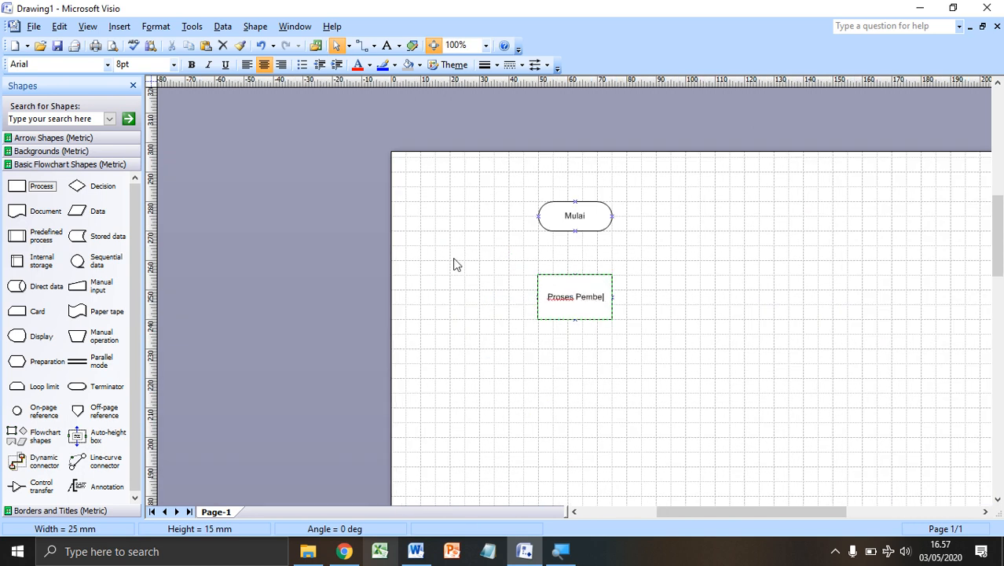
text(ajaran)
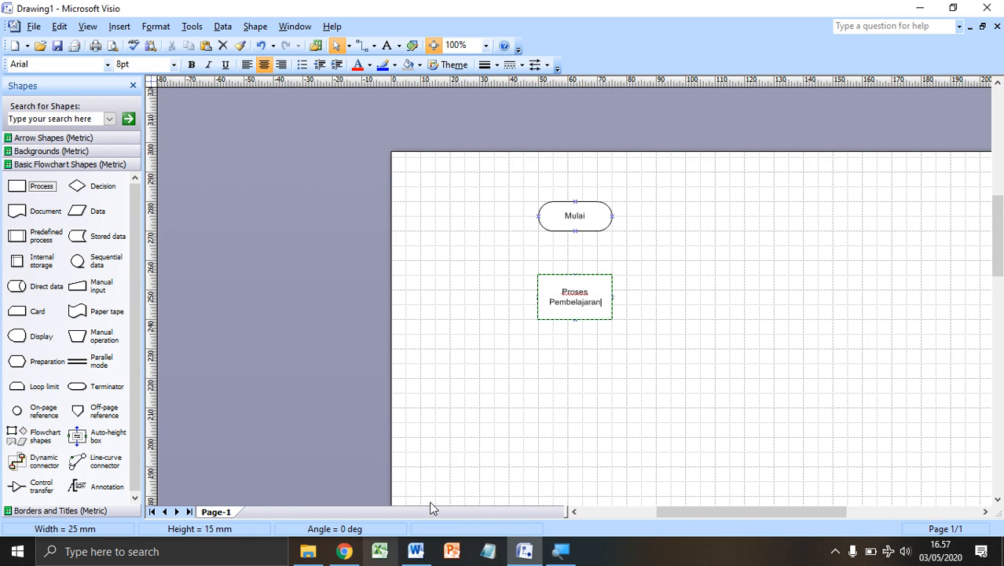
ctrl+scroll(583, 316, up, 2)
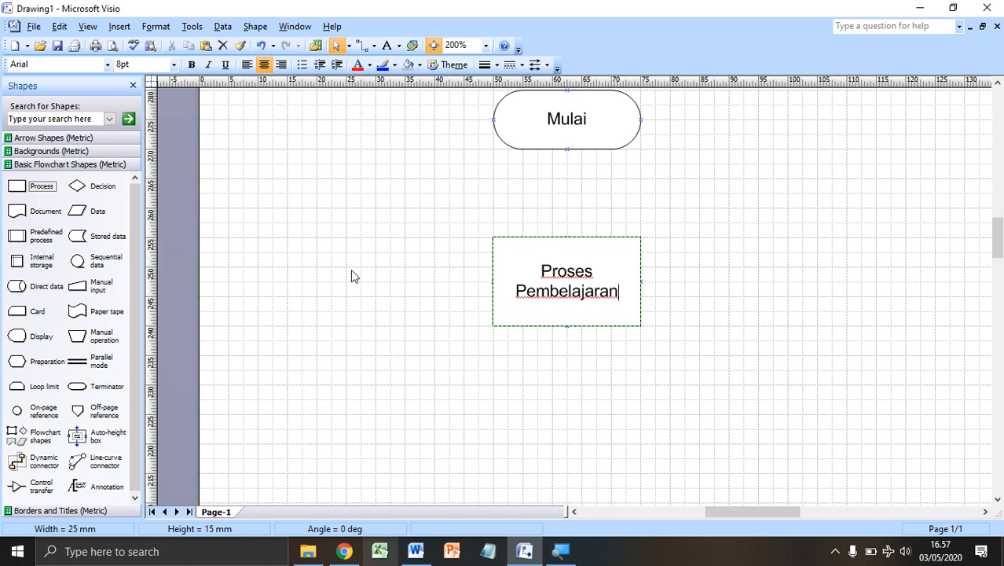
click(388, 297)
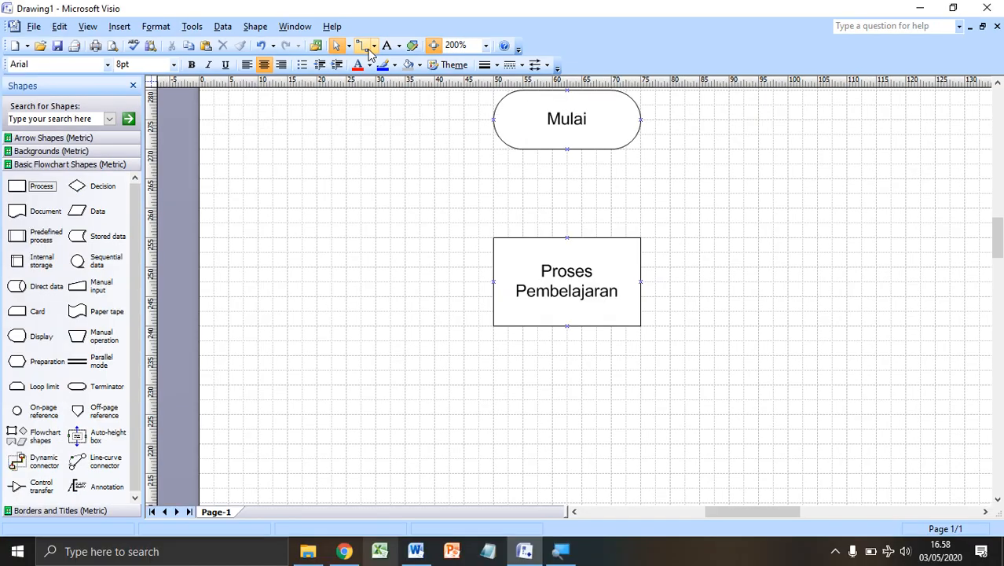
Connect the bottom of "Mulai" to the top of "Proses Pembelajaran" using the Connector tool.
click(368, 49)
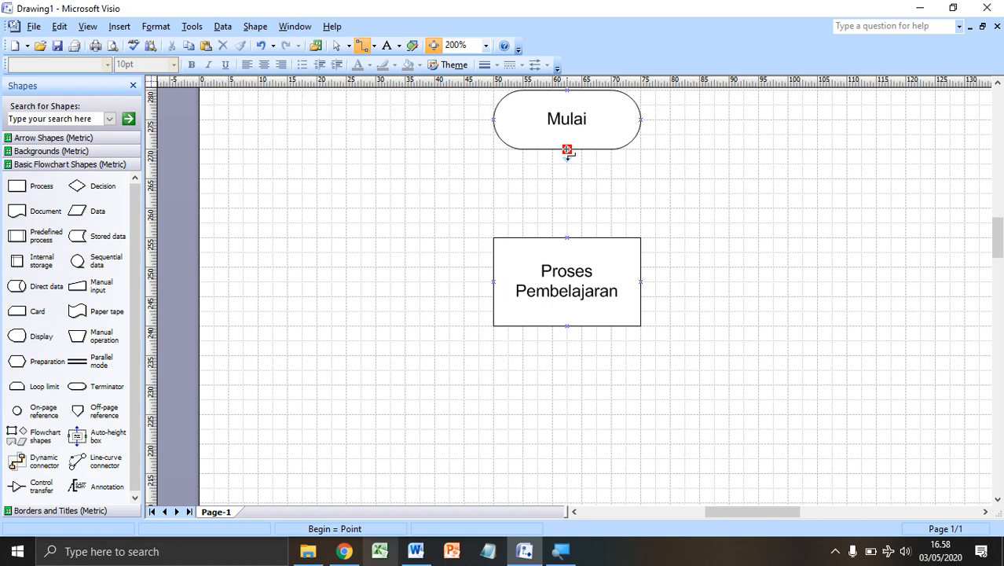
drag(567, 149, 566, 185)
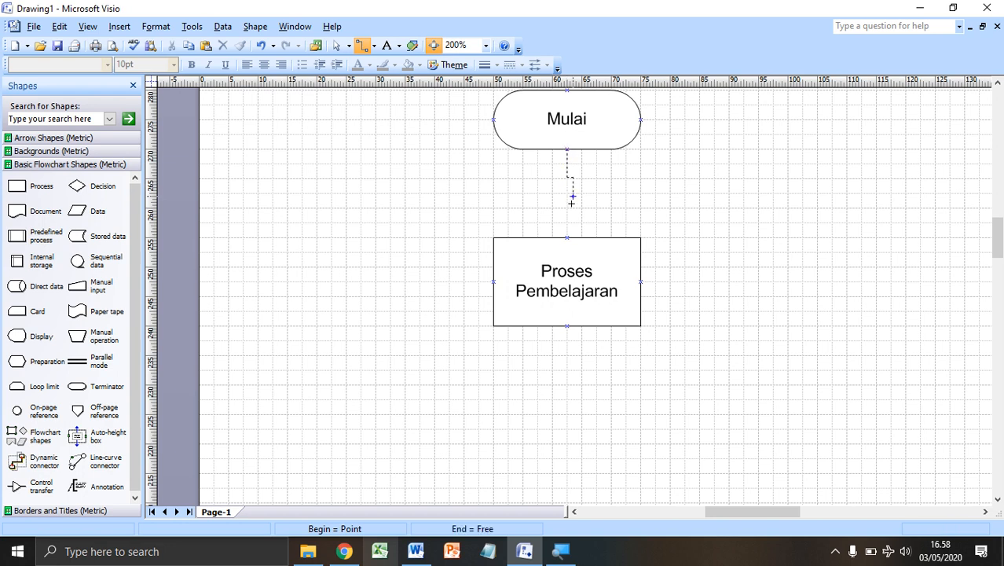
drag(572, 225, 567, 237)
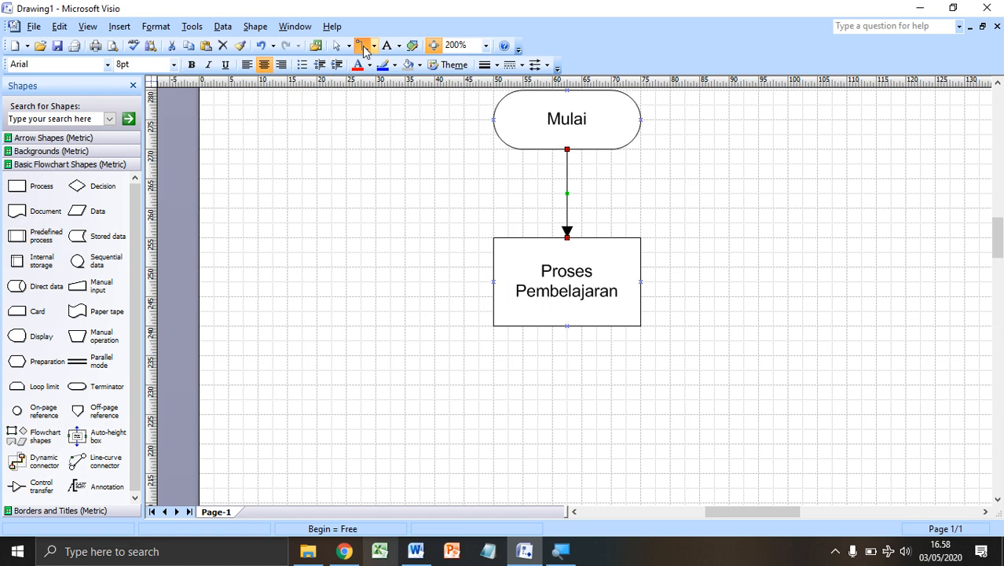
click(523, 65)
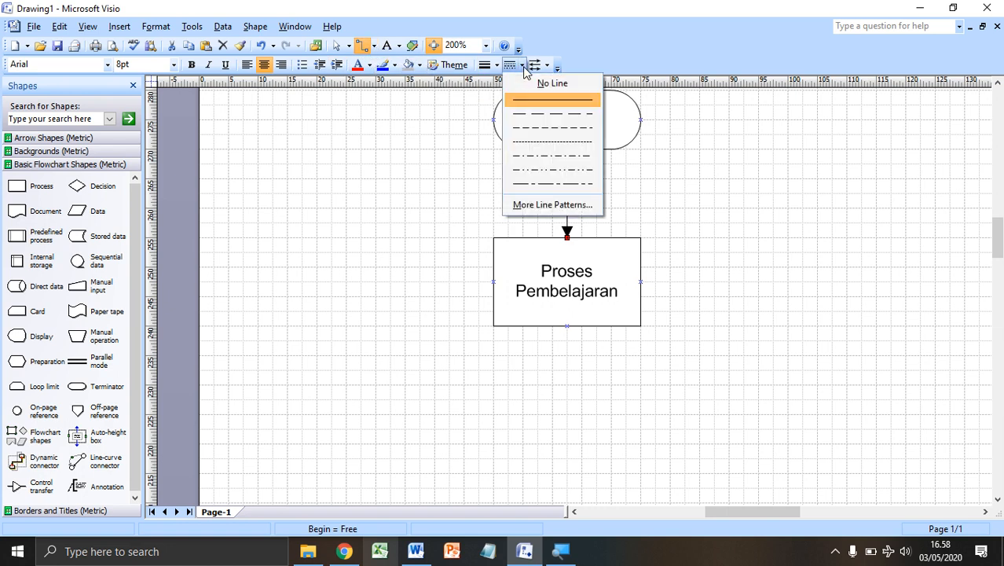
click(546, 66)
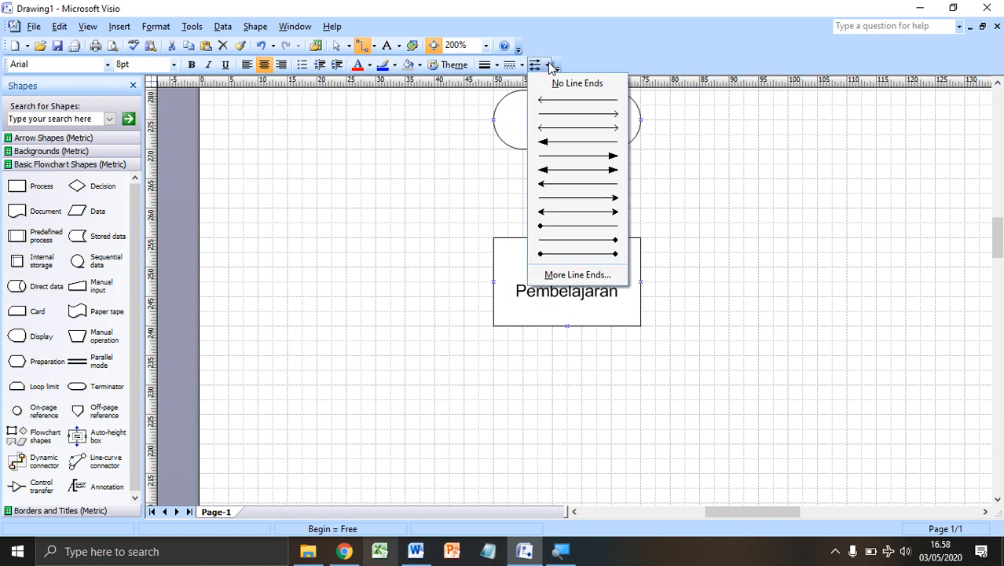
click(576, 43)
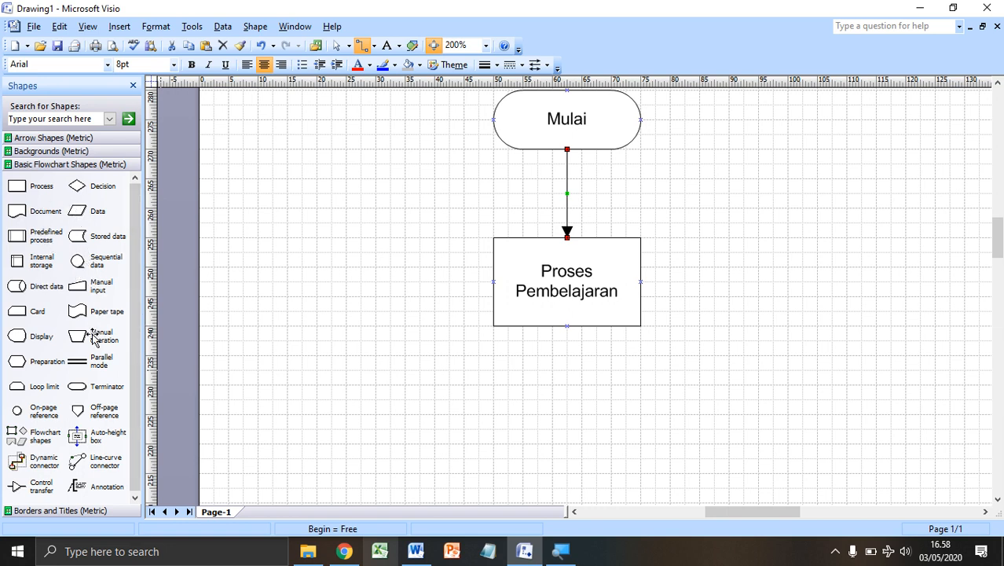
Place a Manual operation shape directly below "Proses Pembelajaran" and label it "Mengerjakan UTS dan UAS".
drag(84, 336, 568, 417)
text(Menger)
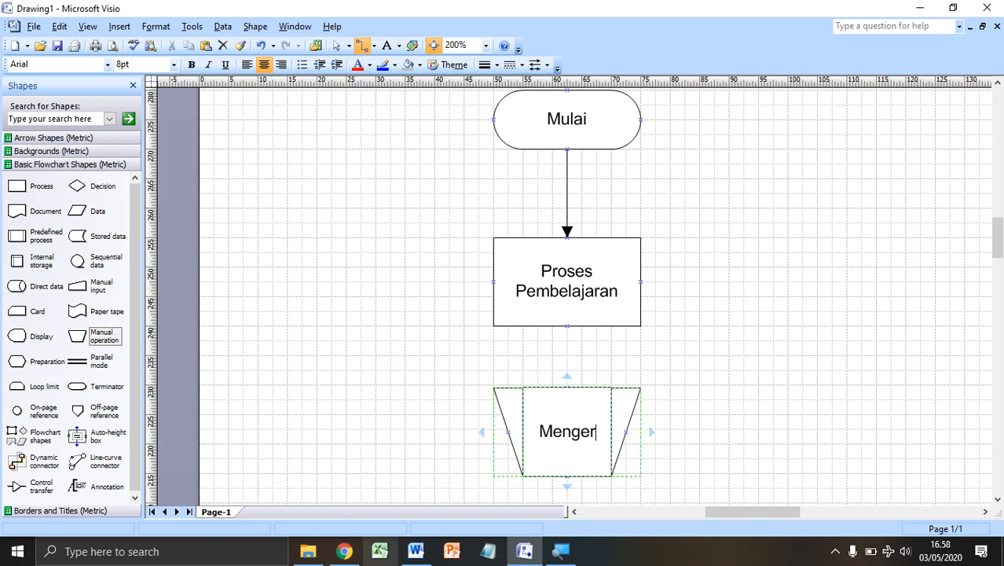
text(jakan UT)
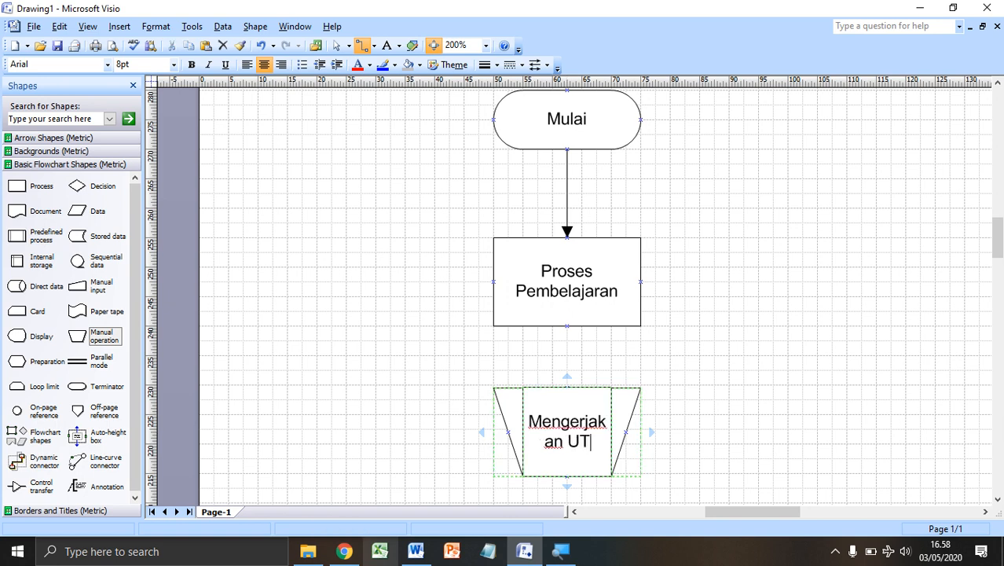
text(S dan UAS)
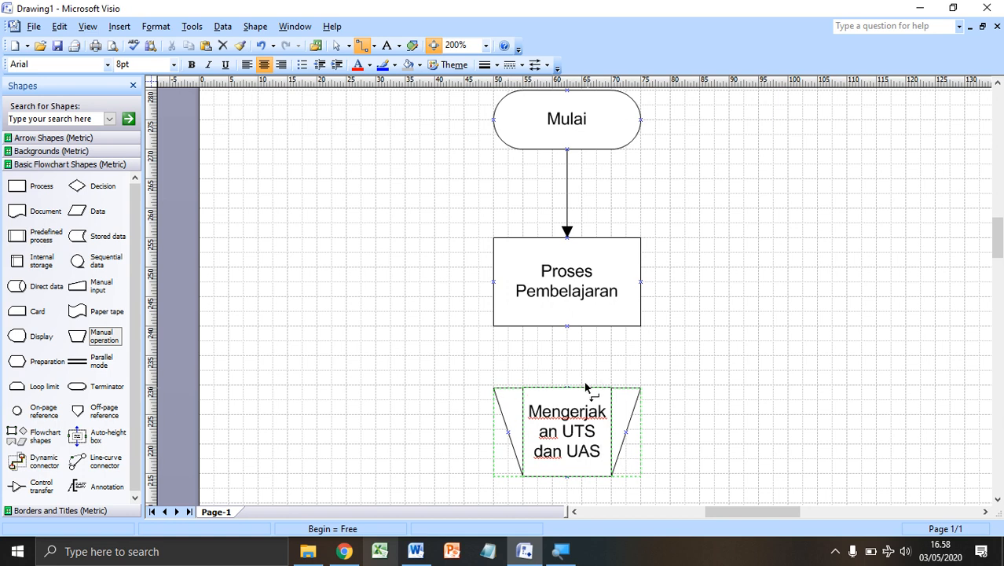
click(662, 412)
Widen the "Mengerjakan UTS dan UAS" shape to about 28.5 mm and centre it below "Proses Pembelajaran".
click(630, 415)
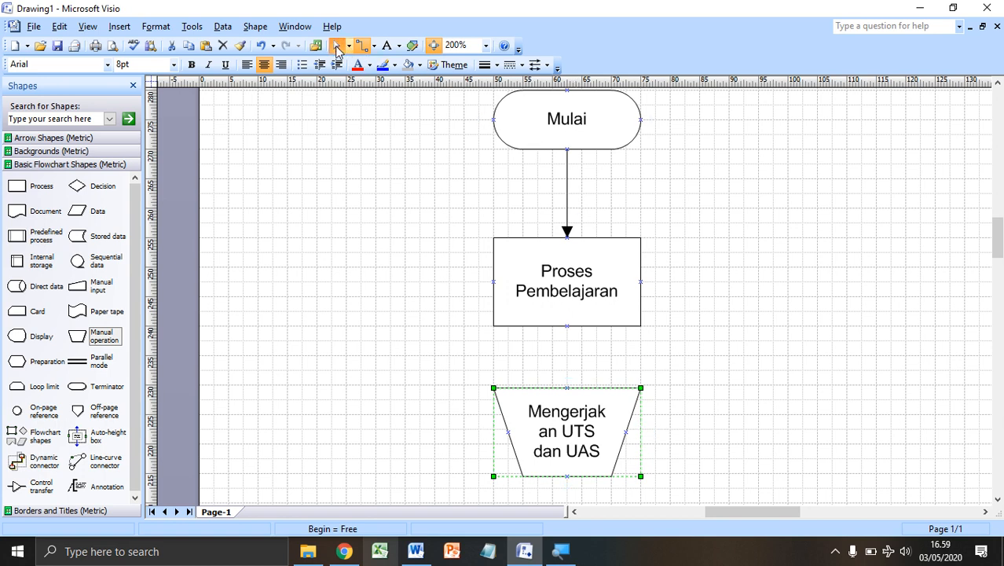
click(337, 47)
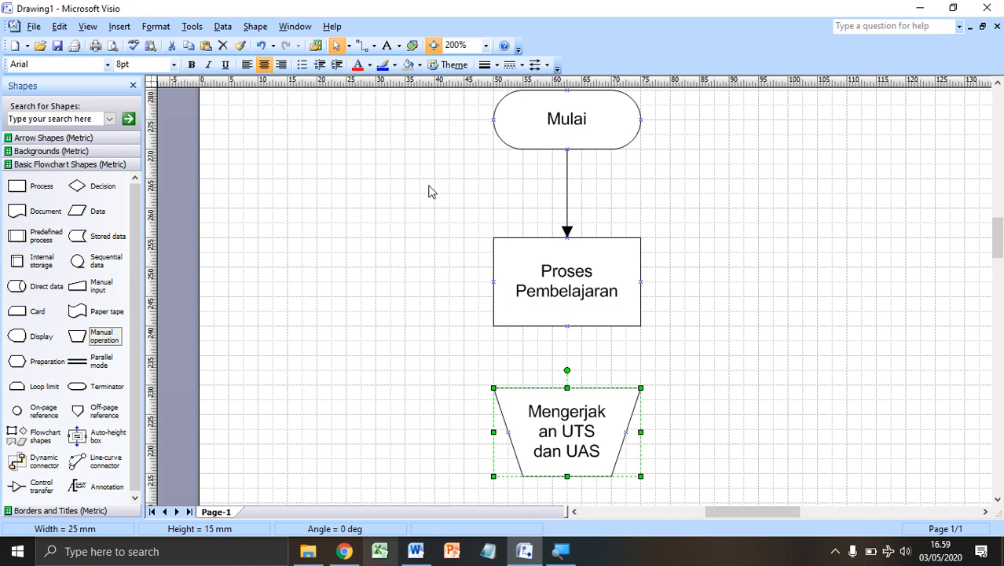
drag(642, 432, 616, 425)
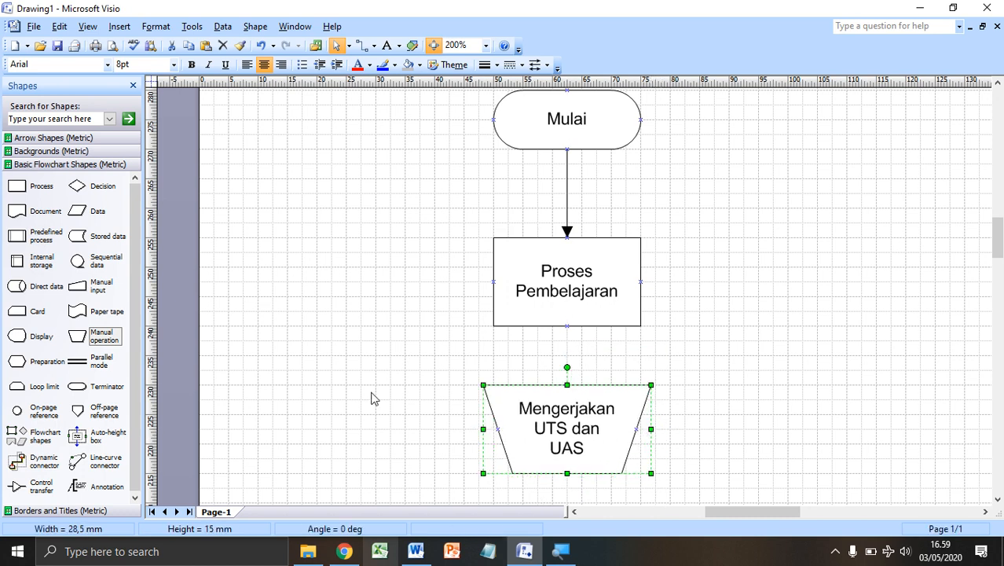
Place a Data shape directly below "Mengerjakan UTS dan UAS" and label it "Nilai UTS dan UAS".
scroll(617, 365, down, 3)
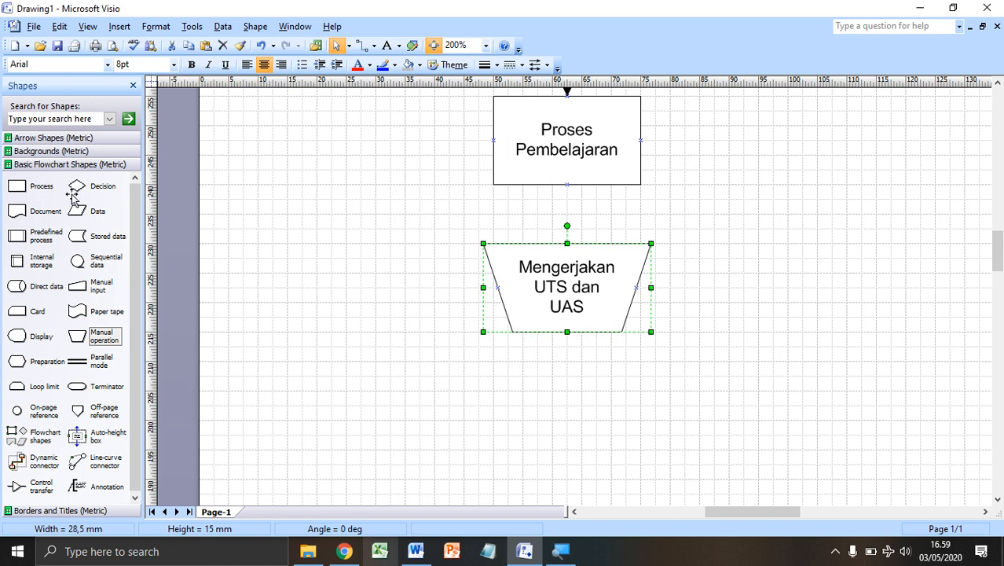
drag(81, 217, 559, 432)
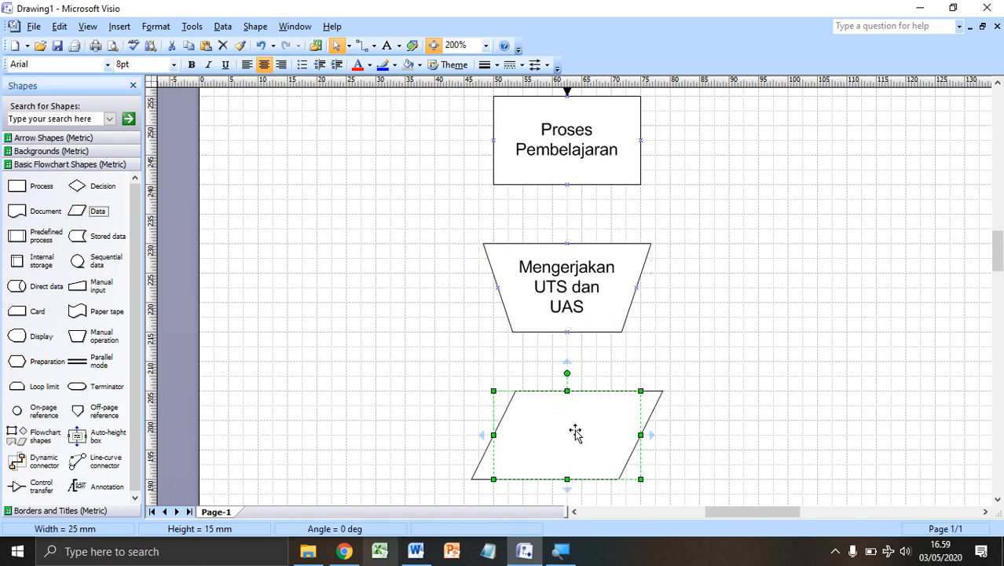
key(Escape)
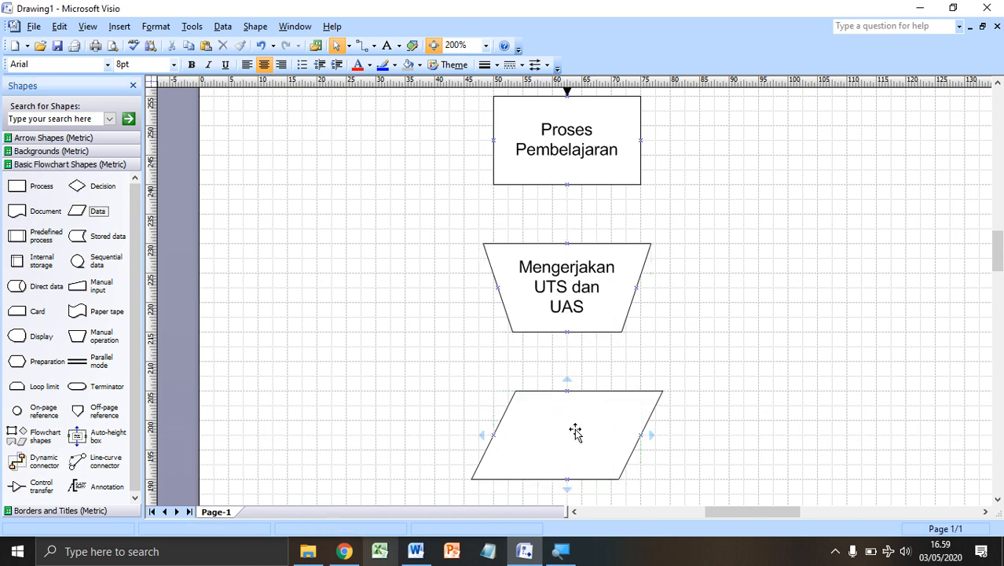
click(576, 431)
text(Nilai U)
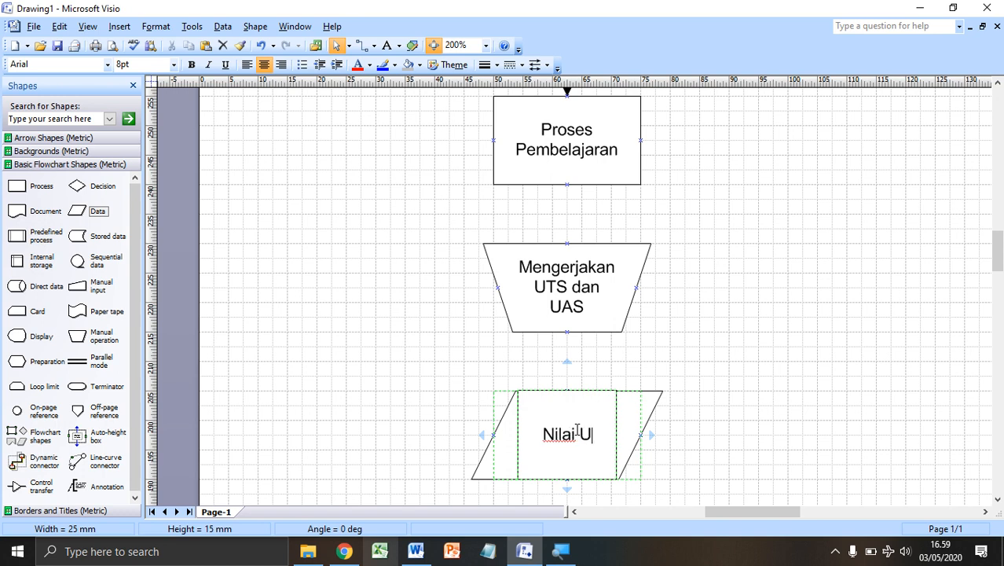
text(TS dan UAS)
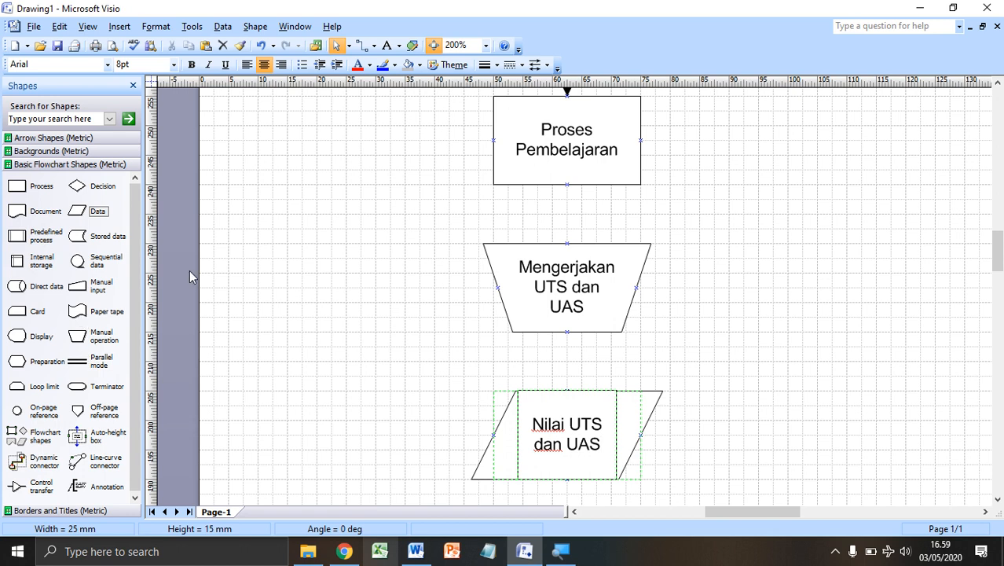
scroll(469, 359, down, 2)
key(Escape)
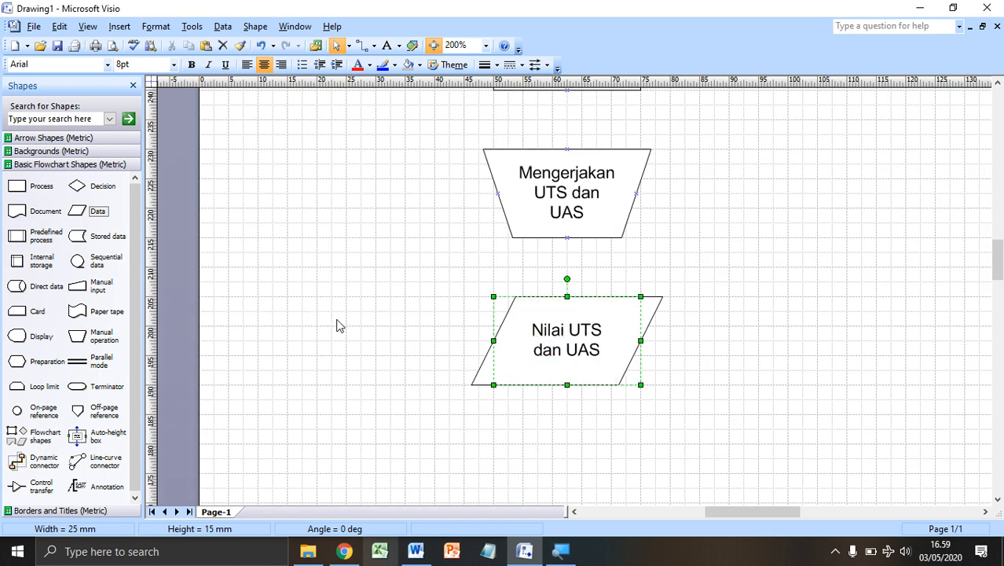
Place a Decision shape directly below "Nilai UTS dan UAS" and label it "LULUS?".
click(214, 310)
drag(76, 186, 562, 497)
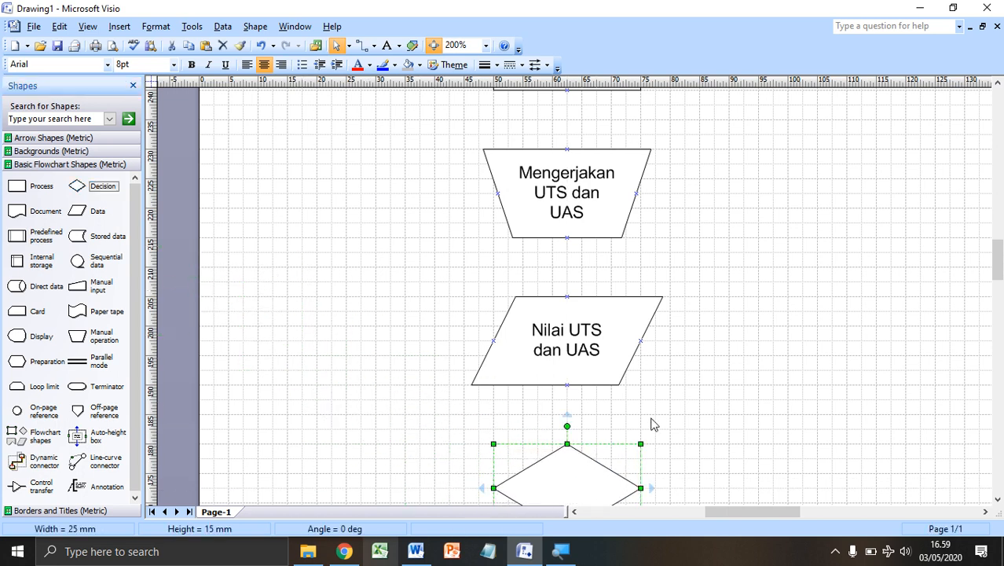
scroll(650, 418, down, 1)
scroll(574, 424, down, 1)
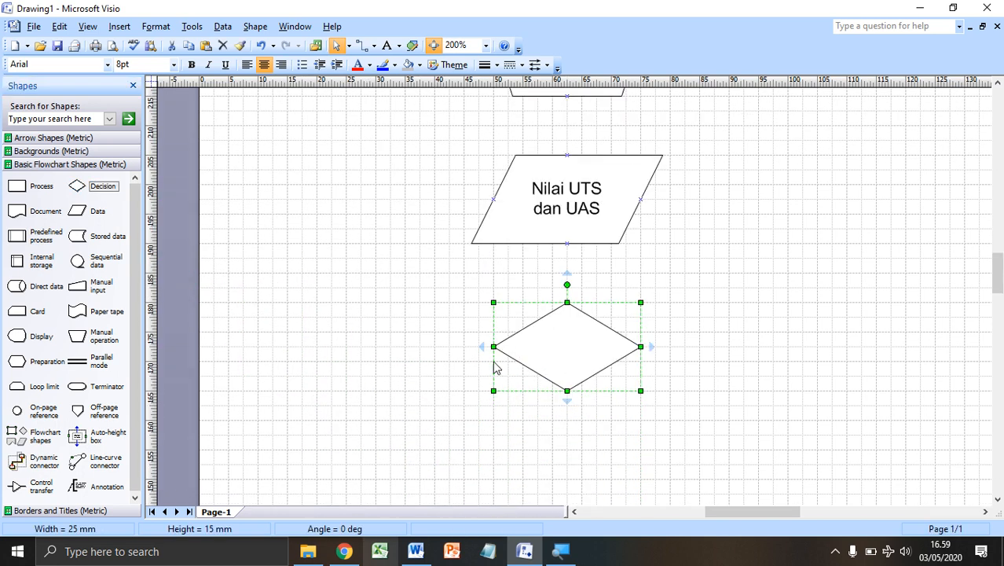
double_click(579, 346)
text(Lul)
key(BackSpace)
key(BackSpace)
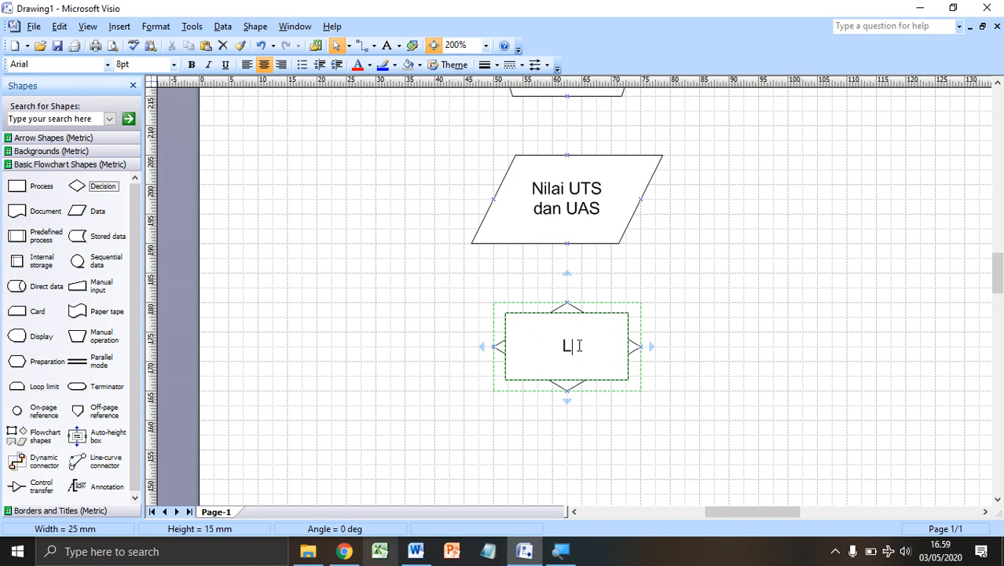
text(ULUS?)
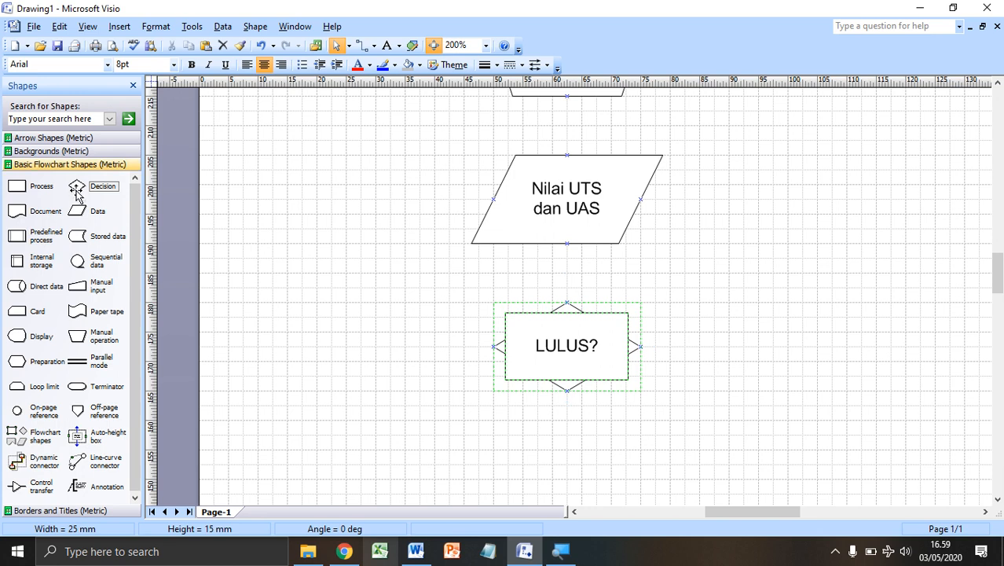
Place a Process shape directly below the "LULUS?" decision and label it "Lanjut Semester Berikutnya".
drag(39, 186, 574, 498)
scroll(628, 448, down, 3)
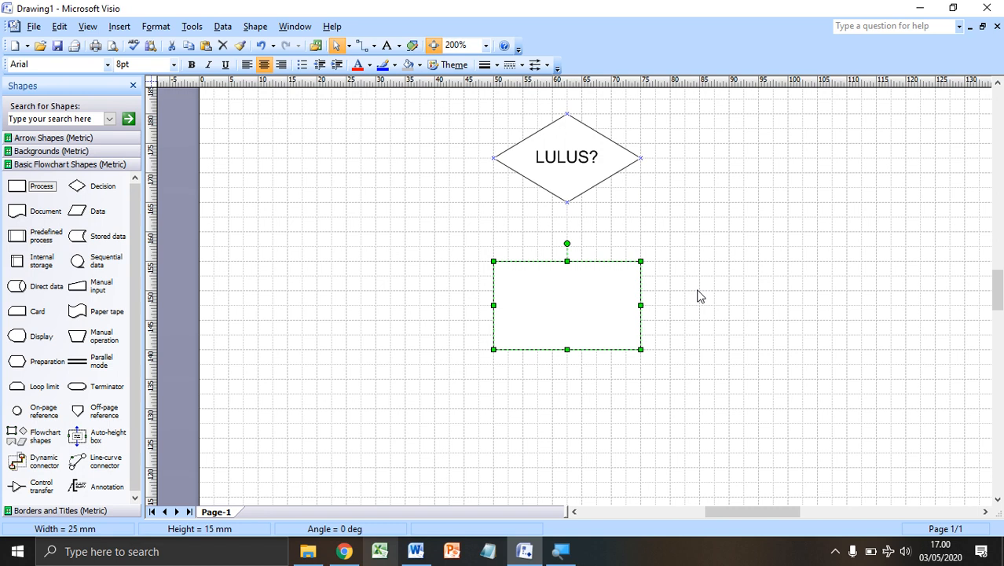
key(F2)
text(Lanjut )
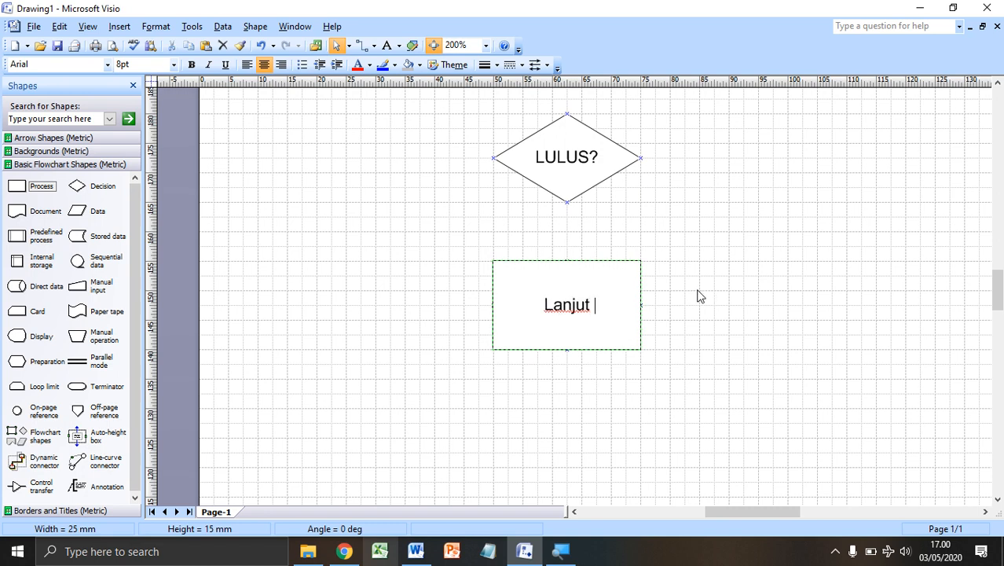
text(Semester )
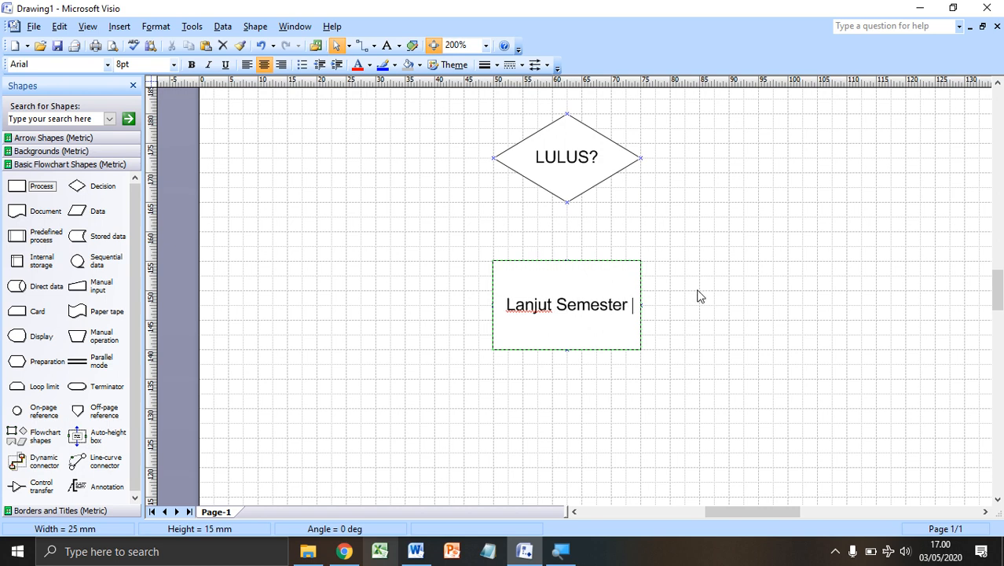
text(Berikutnya)
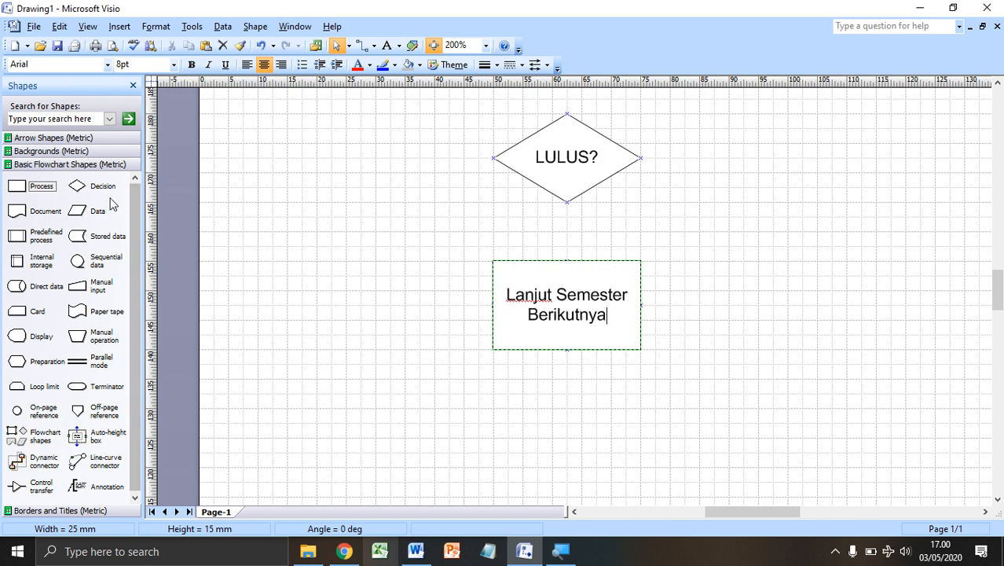
Connect the shapes downward in sequence from "Proses Pembelajaran" to "Lanjut Semester Berikutnya" using the Connector tool, bottom point to top point.
scroll(550, 265, up, 2)
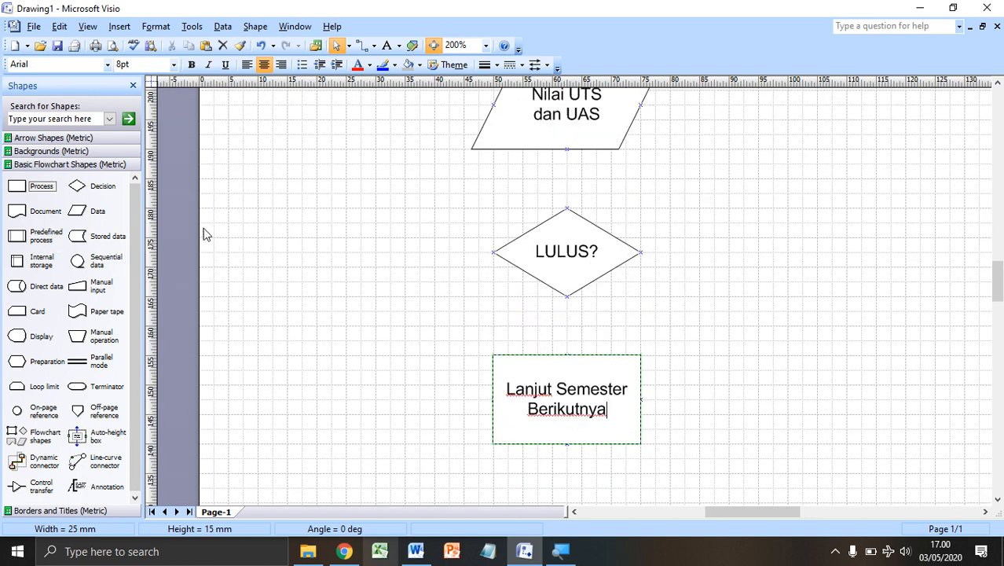
scroll(182, 298, up, 2)
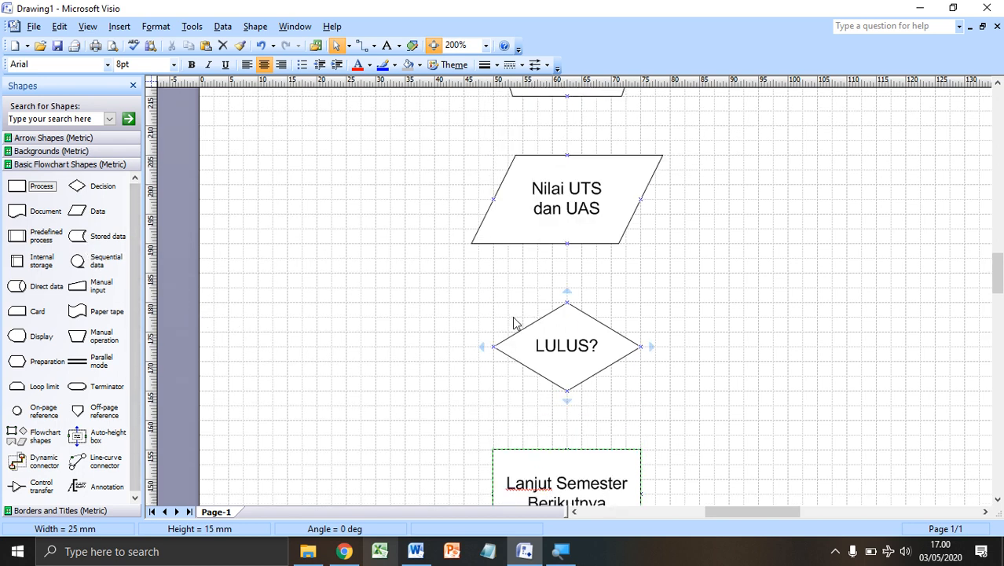
scroll(516, 325, up, 3)
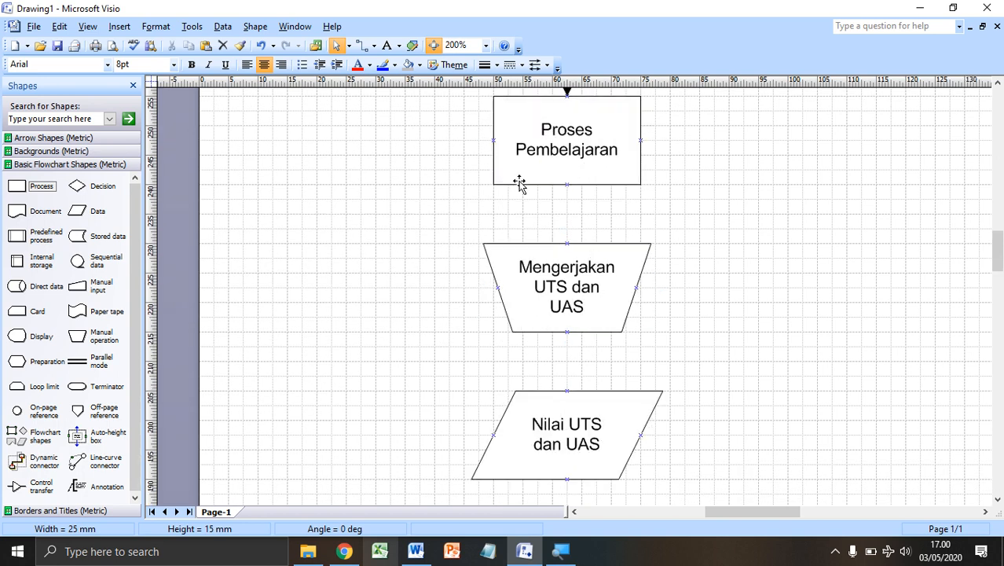
scroll(456, 154, up, 1)
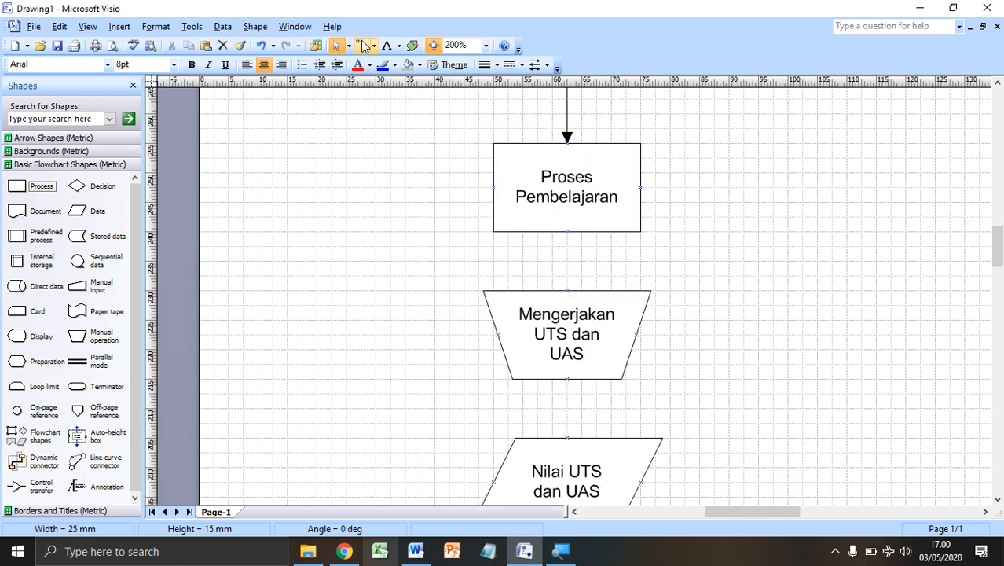
click(362, 45)
drag(567, 232, 572, 405)
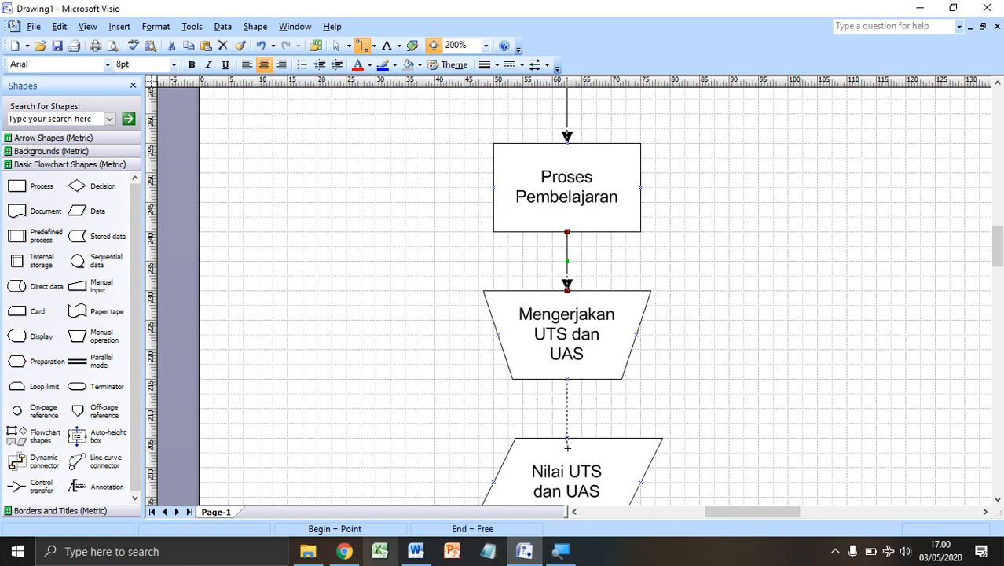
scroll(568, 440, down, 3)
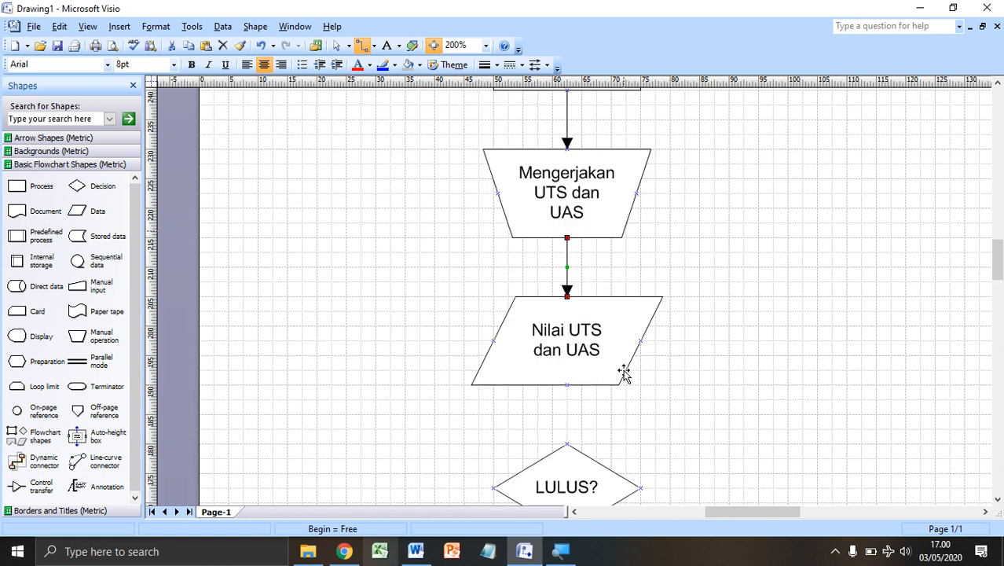
drag(568, 244, 567, 302)
drag(567, 391, 568, 449)
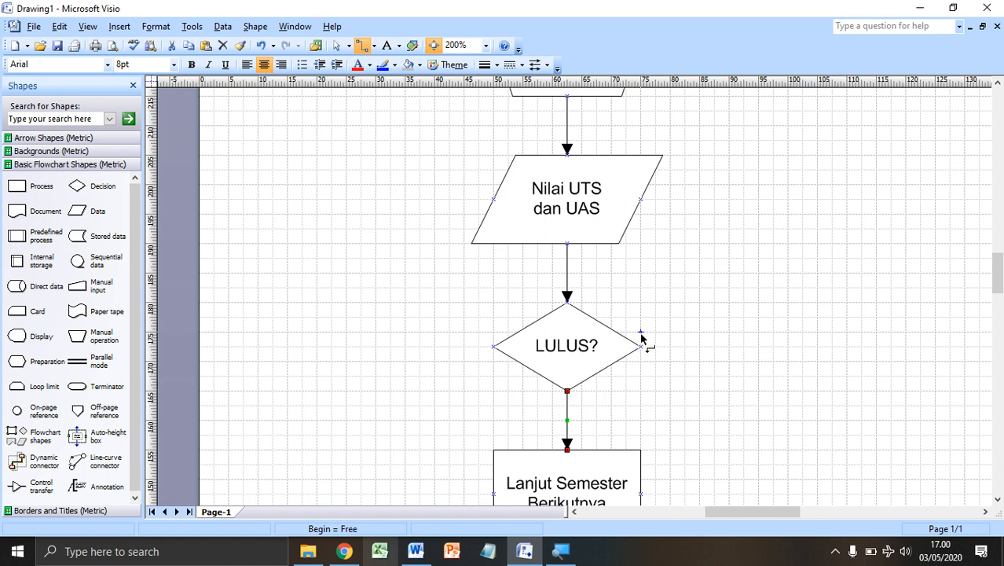
Draw a return connector from the right point of "LULUS?" up to the right side of "Mengerjakan UTS dan UAS".
drag(641, 348, 637, 169)
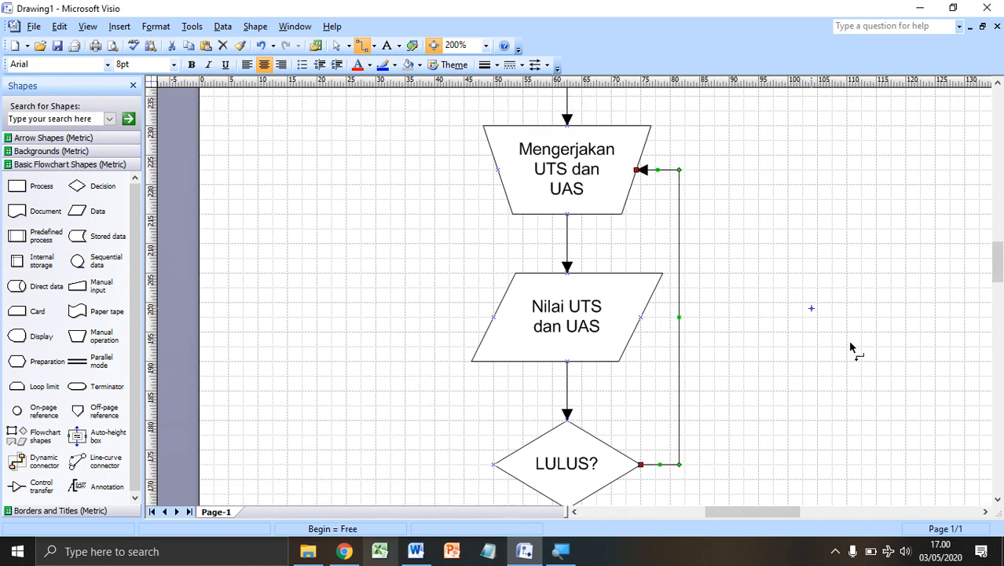
scroll(718, 385, down, 3)
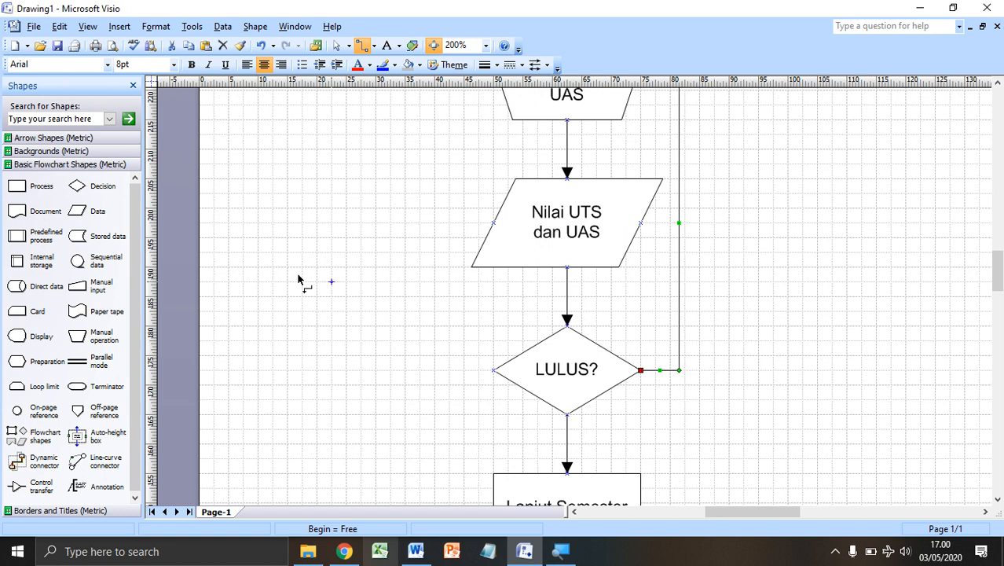
scroll(699, 385, down, 2)
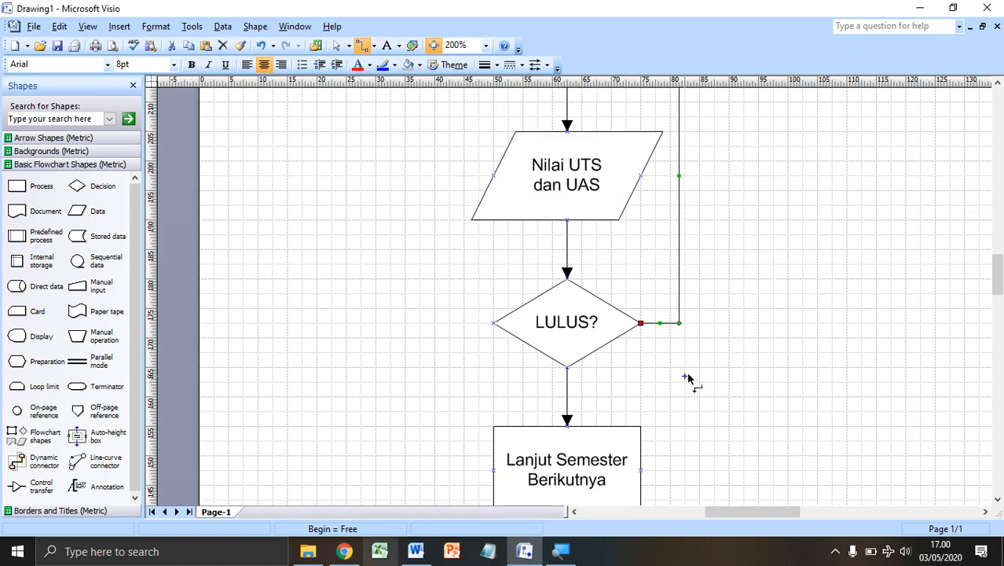